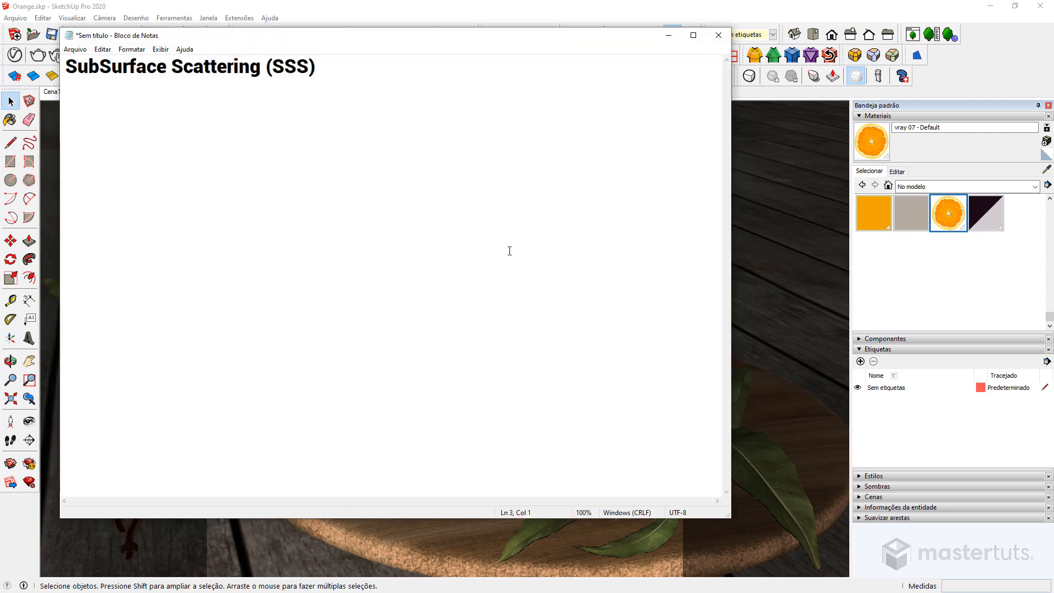
Step: List "Fog Scattering", "2sided" and "SSS" on separate lines below the SubSurface Scattering (SSS) heading in the note
{"action": "left_click", "coordinate": [333, 66]}
{"action": "key", "text": "Down"}
{"action": "key", "text": "Down"}
{"action": "type", "text": "Fog Sca"}
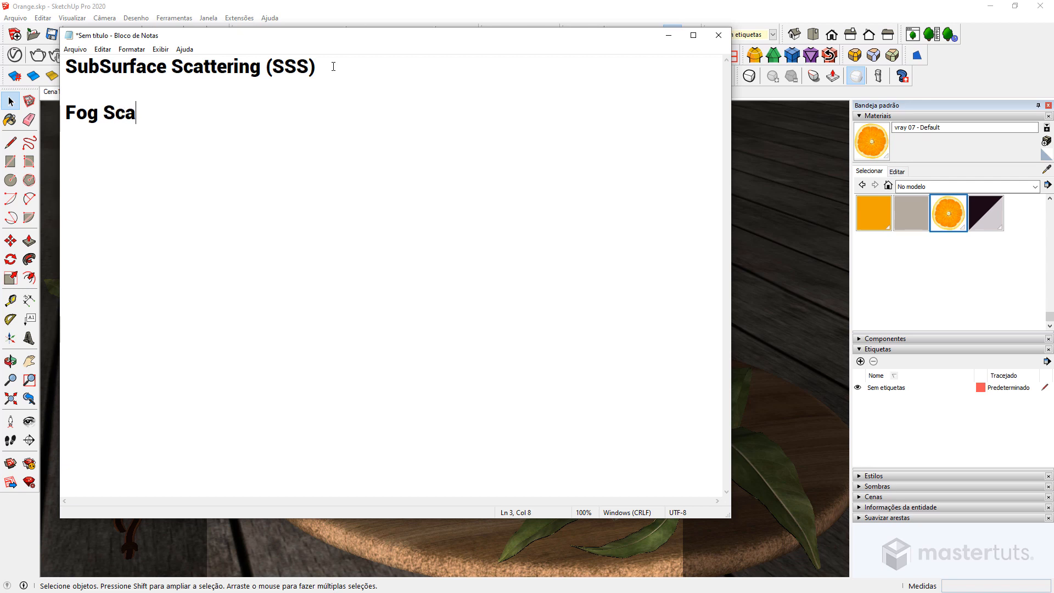
{"action": "type", "text": "ttering"}
{"action": "key", "text": "Return"}
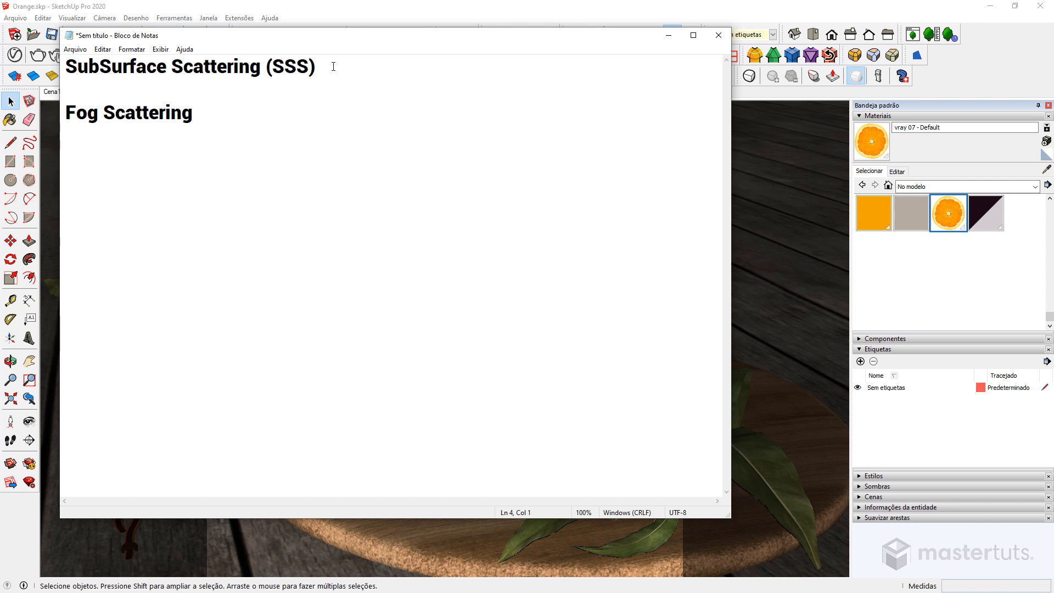
{"action": "type", "text": "2sided"}
{"action": "key", "text": "Return"}
{"action": "type", "text": "SSS"}
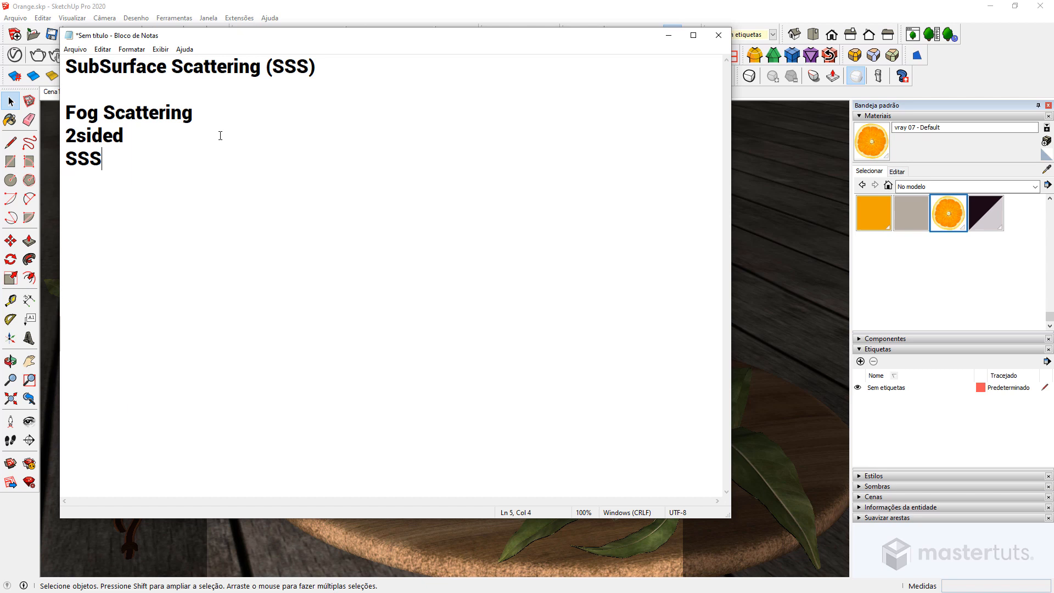
Step: Append "- 2D" to the Fog Scattering and 2sided lines and "- 3D" to the SSS line
{"action": "left_click", "coordinate": [219, 111]}
{"action": "left_click", "coordinate": [161, 134]}
{"action": "type", "text": "-"}
{"action": "left_click", "coordinate": [288, 121]}
{"action": "type", "text": "- 2D"}
{"action": "left_click", "coordinate": [160, 135]}
{"action": "type", "text": "2D"}
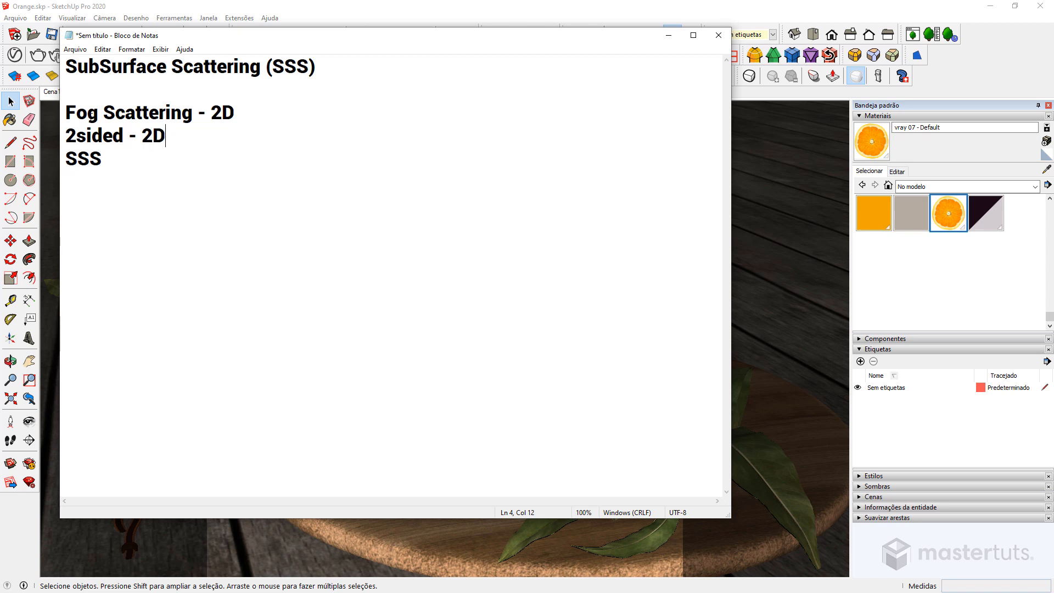
{"action": "left_click", "coordinate": [104, 164]}
{"action": "type", "text": "- 3"}
{"action": "key", "text": "BackSpace"}
{"action": "type", "text": "3D"}
Step: Add the lines "- A luz", "- A dureza do material", "> Marmore" and "> Liquidos" below the list, and minimize the note
{"action": "key", "text": "Return"}
{"action": "key", "text": "Return"}
{"action": "type", "text": "- A luz"}
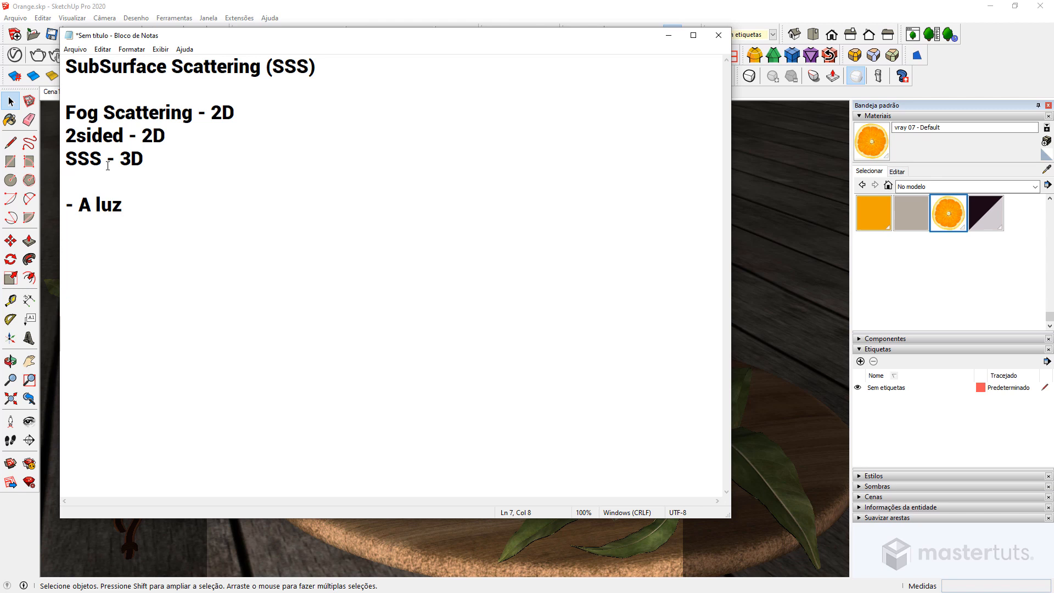
{"action": "key", "text": "Return"}
{"action": "type", "text": "- A durez"}
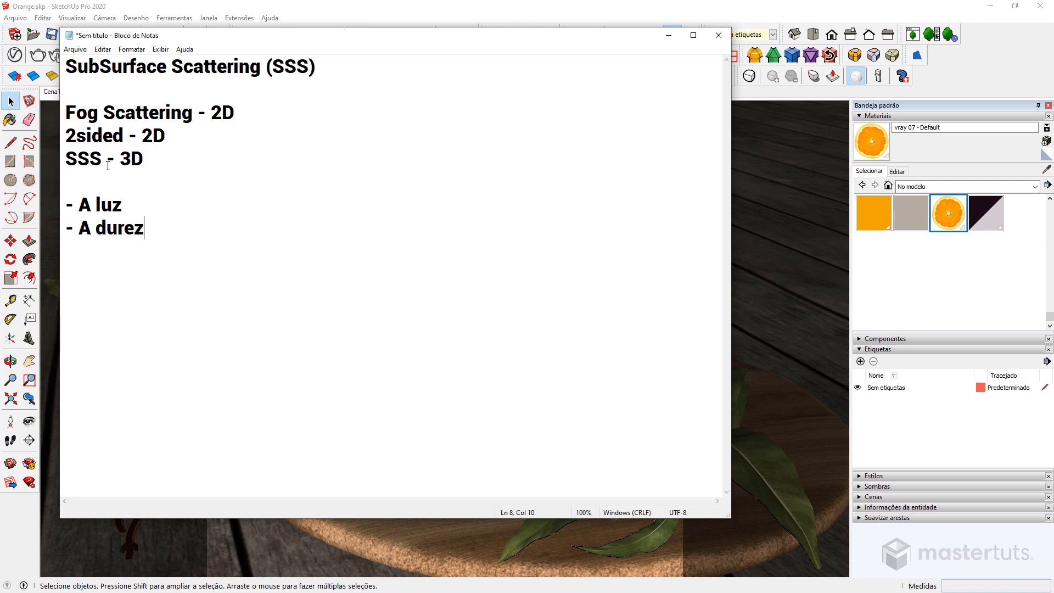
{"action": "type", "text": "a do material"}
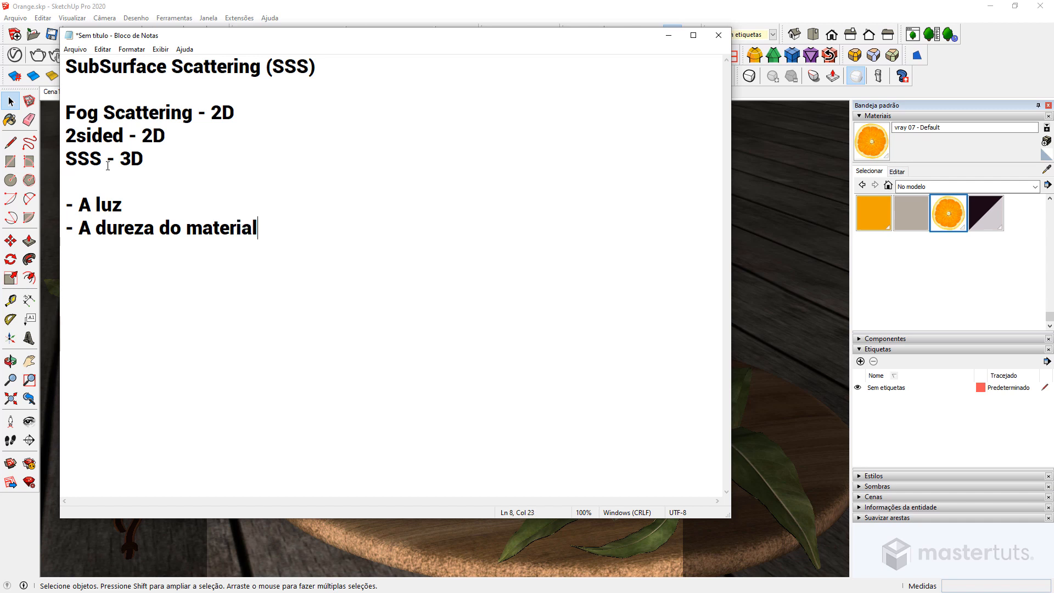
{"action": "key", "text": "Return"}
{"action": "type", "text": "> Marmore"}
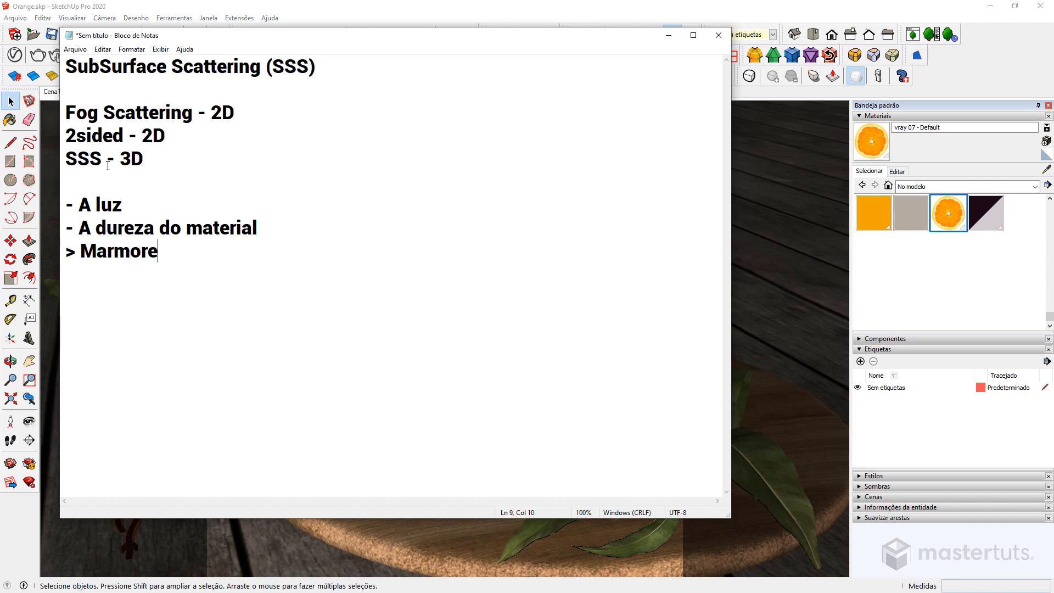
{"action": "key", "text": "Return"}
{"action": "type", "text": ">"}
{"action": "type", "text": "Liquidos"}
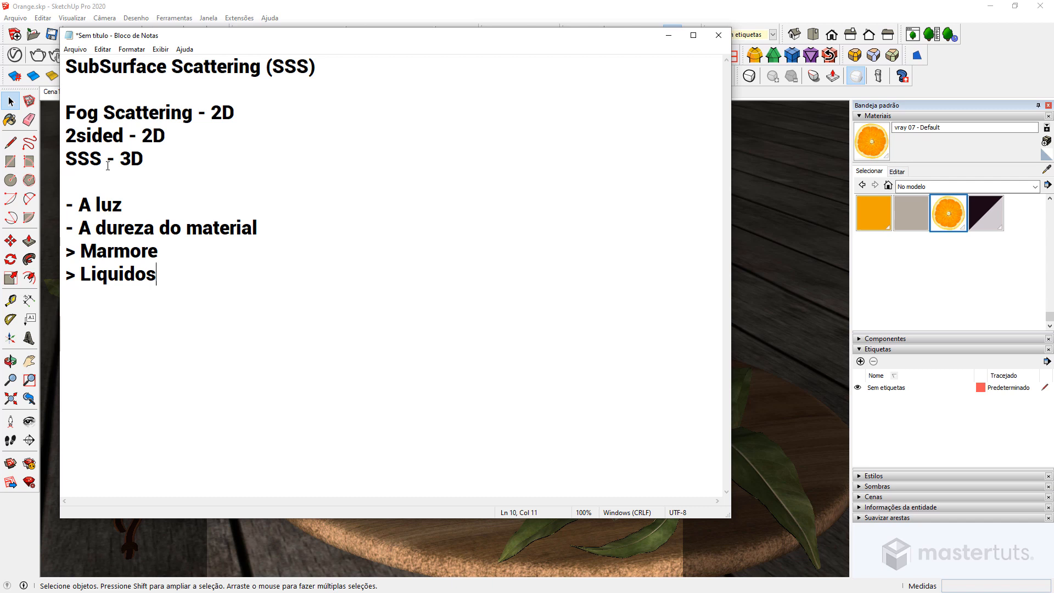
{"action": "left_click", "coordinate": [677, 37]}
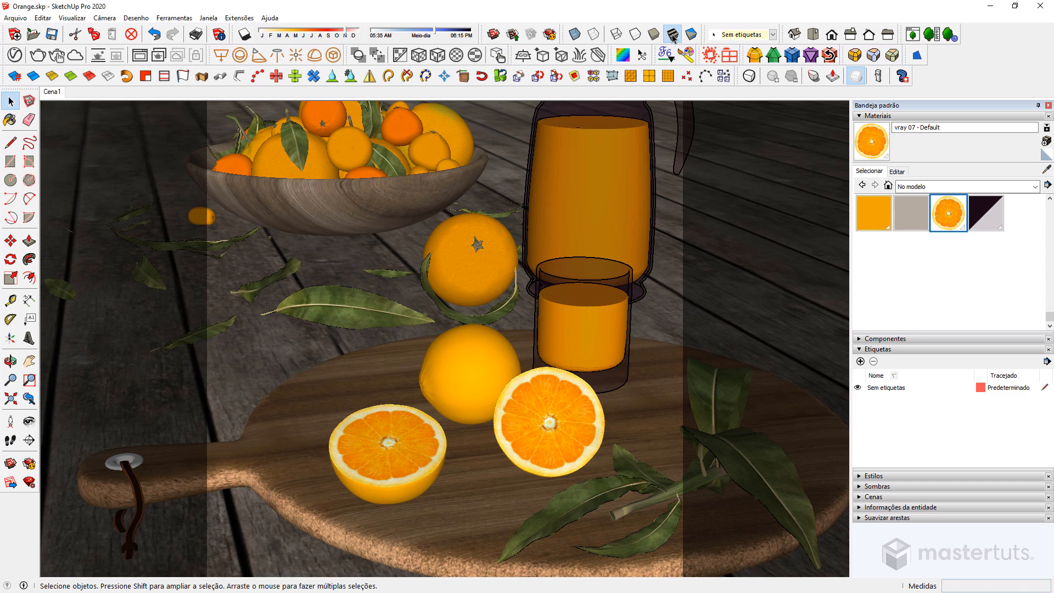
Step: Look over the texture files in the Laranja_SSS maps folder
{"action": "left_click", "coordinate": [501, 398]}
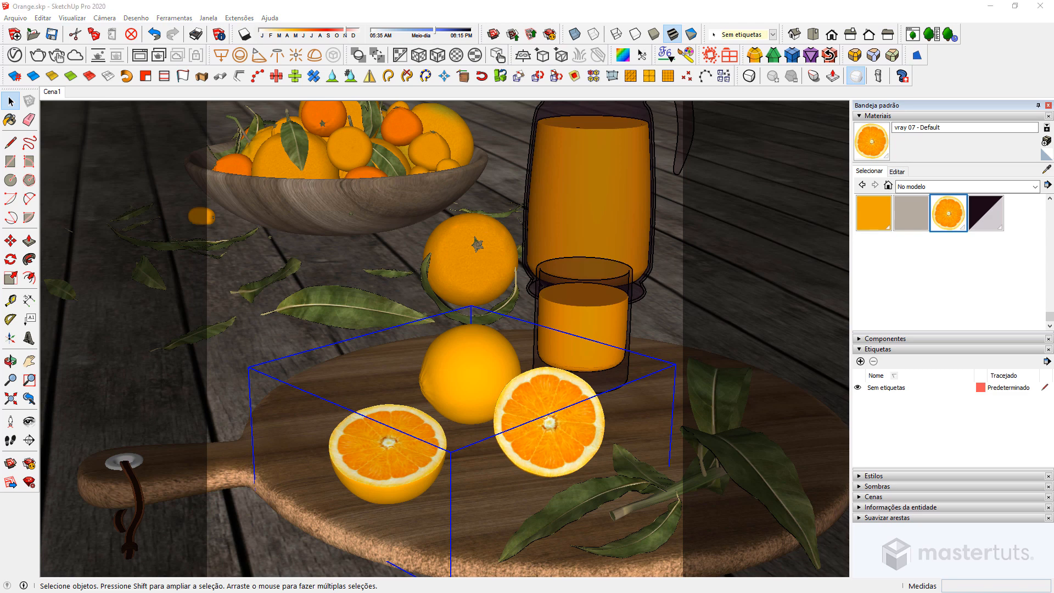
{"action": "left_click_drag", "start_coordinate": [1053, 83], "coordinate": [907, 79]}
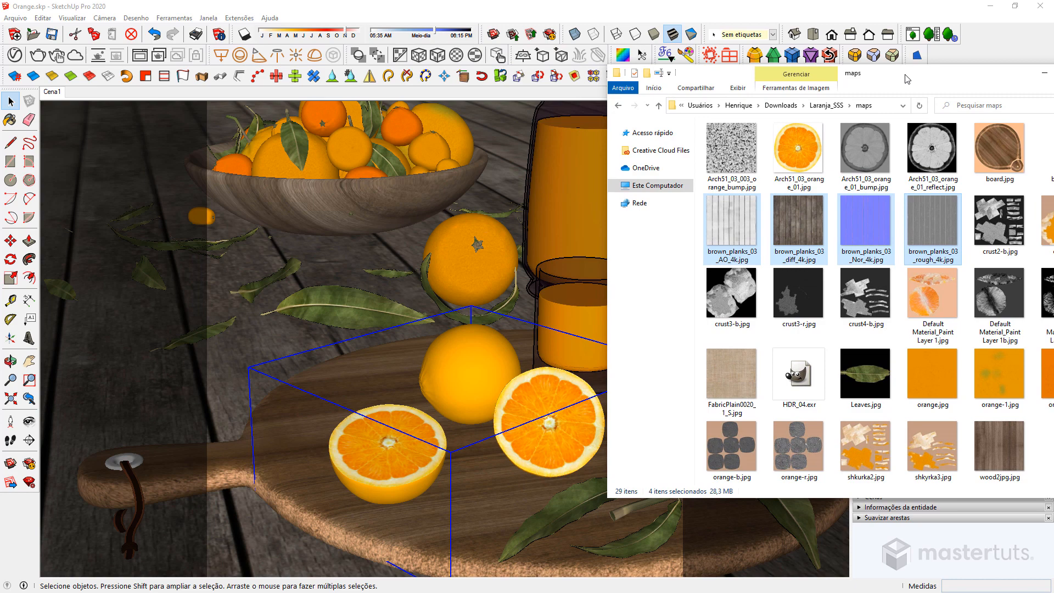
{"action": "left_click_drag", "start_coordinate": [907, 79], "coordinate": [1053, 93]}
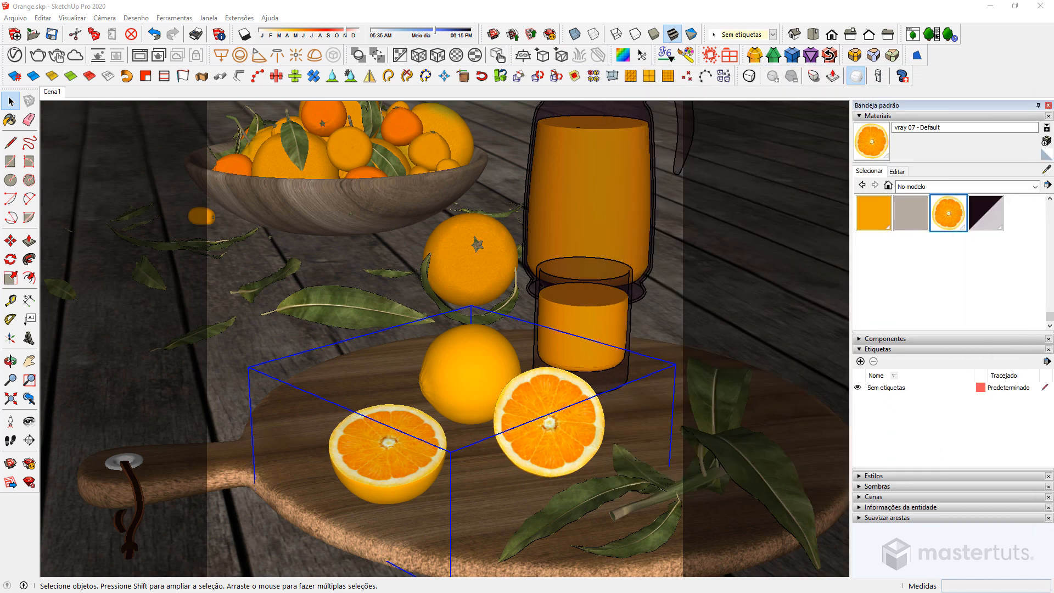
Step: Open the V-Ray Asset Editor and place the V-Ray frame buffer with the finished render beside it
{"action": "left_click_drag", "start_coordinate": [1053, 57], "coordinate": [683, 46]}
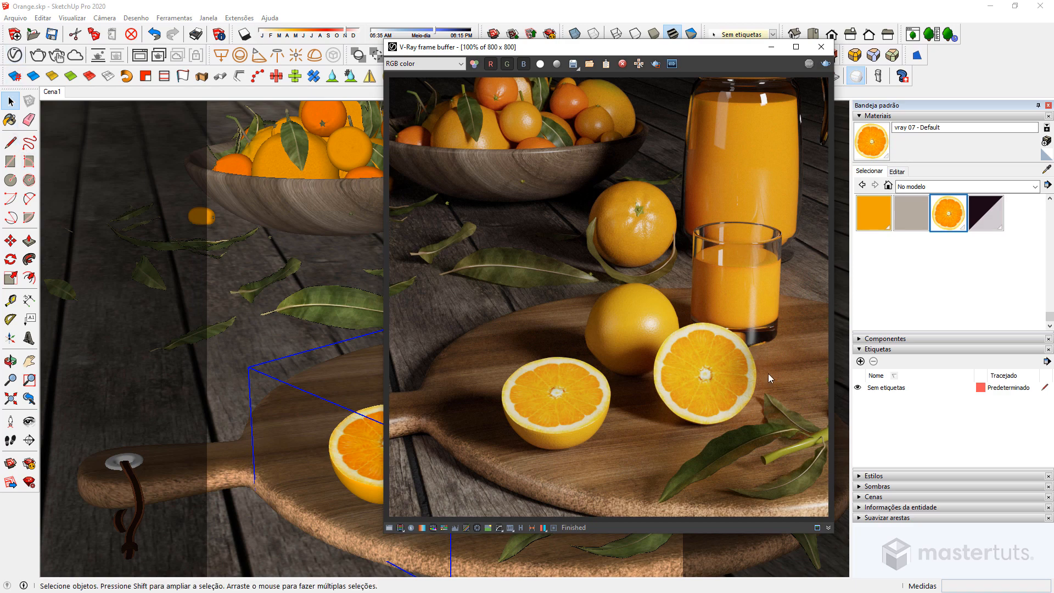
{"action": "left_click", "coordinate": [14, 54]}
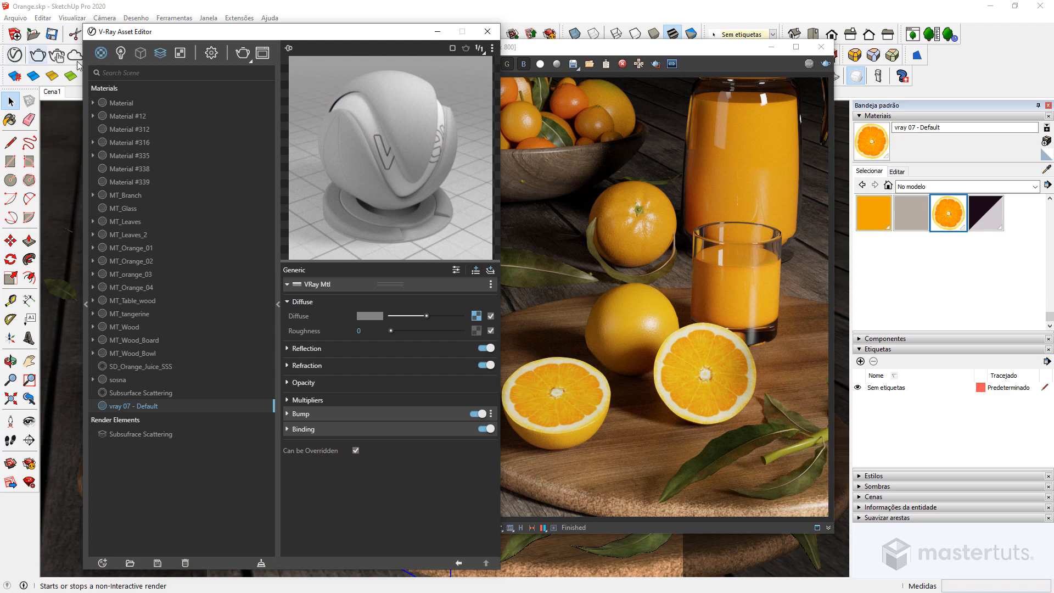
{"action": "left_click_drag", "start_coordinate": [583, 49], "coordinate": [730, 53]}
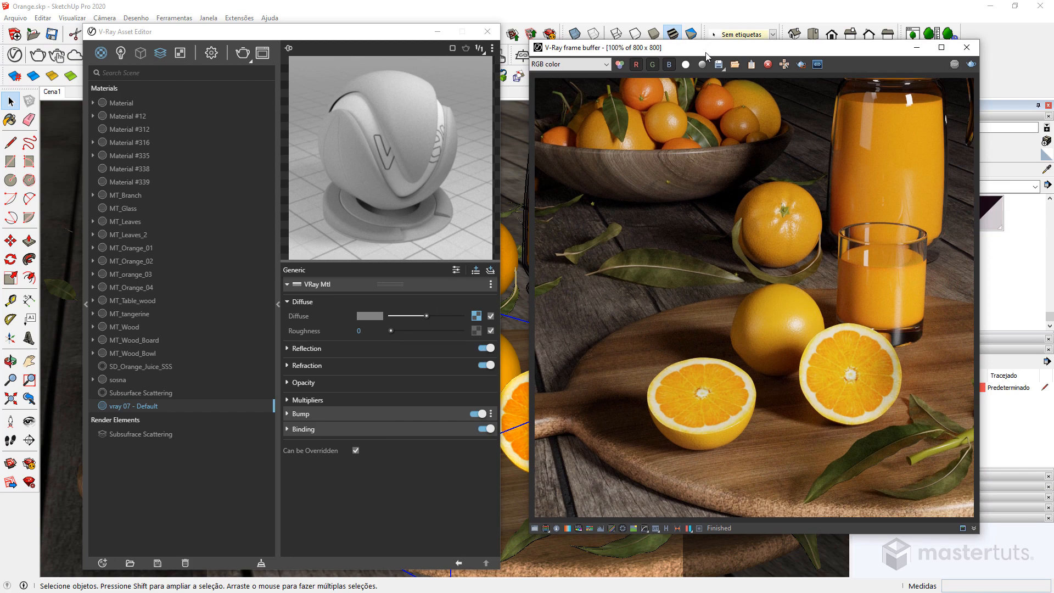
Step: Check the scene's render elements and find Subsurface Scattering among the available element types
{"action": "left_click", "coordinate": [161, 54]}
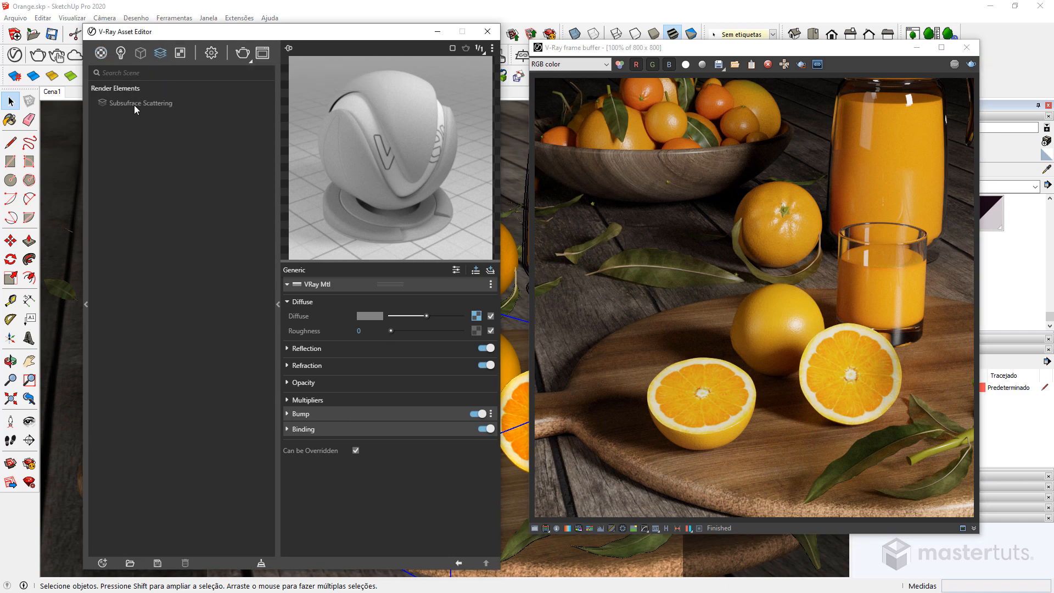
{"action": "left_click", "coordinate": [162, 57]}
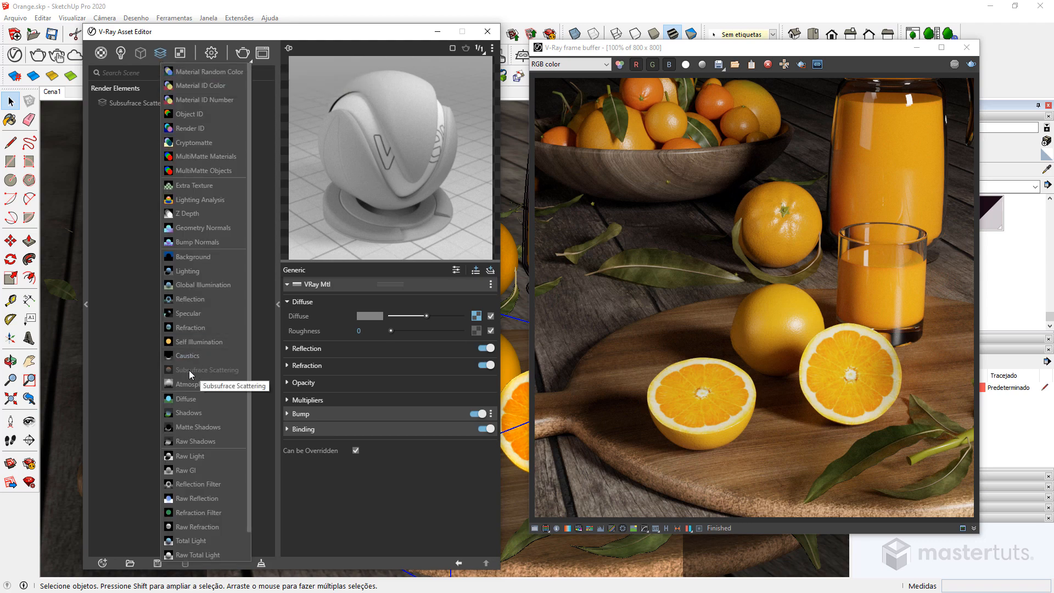
{"action": "left_click", "coordinate": [137, 292]}
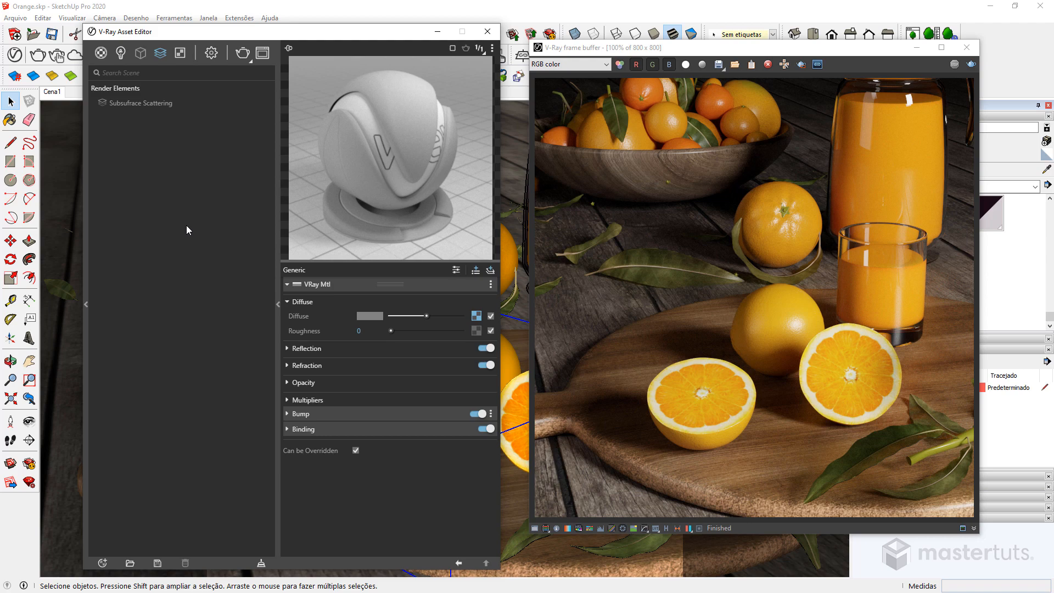
Step: Create a new Subsurface Scattering material and name it Orange_SSS
{"action": "left_click", "coordinate": [100, 55]}
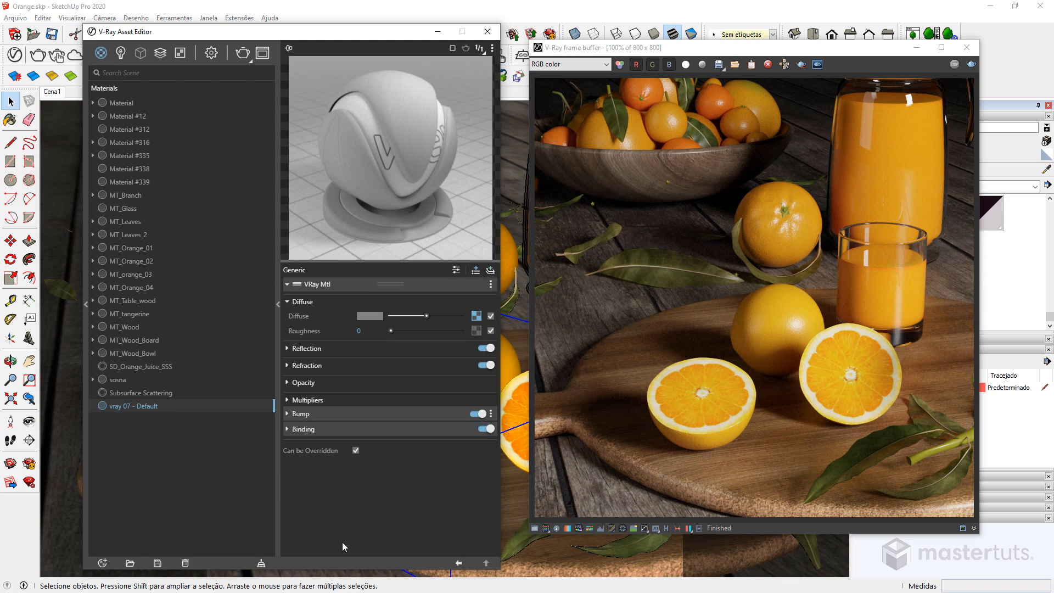
{"action": "left_click", "coordinate": [102, 53]}
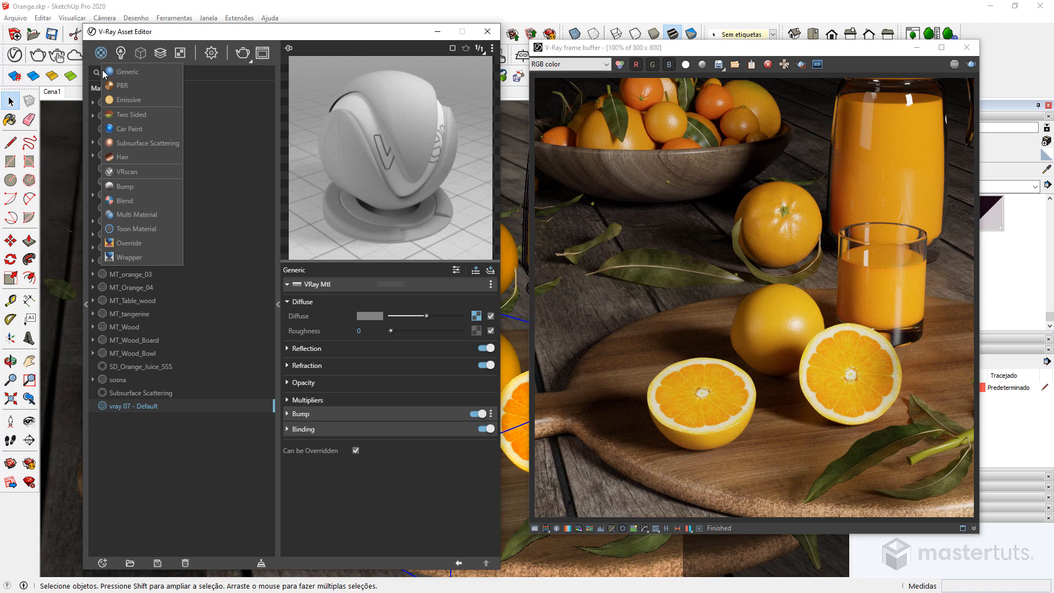
{"action": "left_click", "coordinate": [139, 143]}
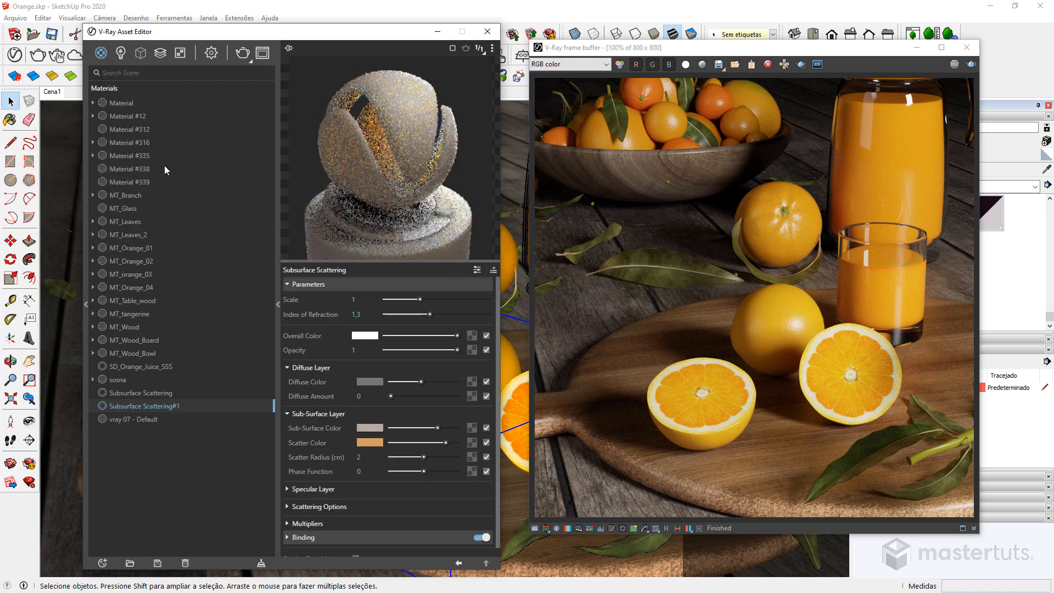
{"action": "double_click", "coordinate": [146, 407]}
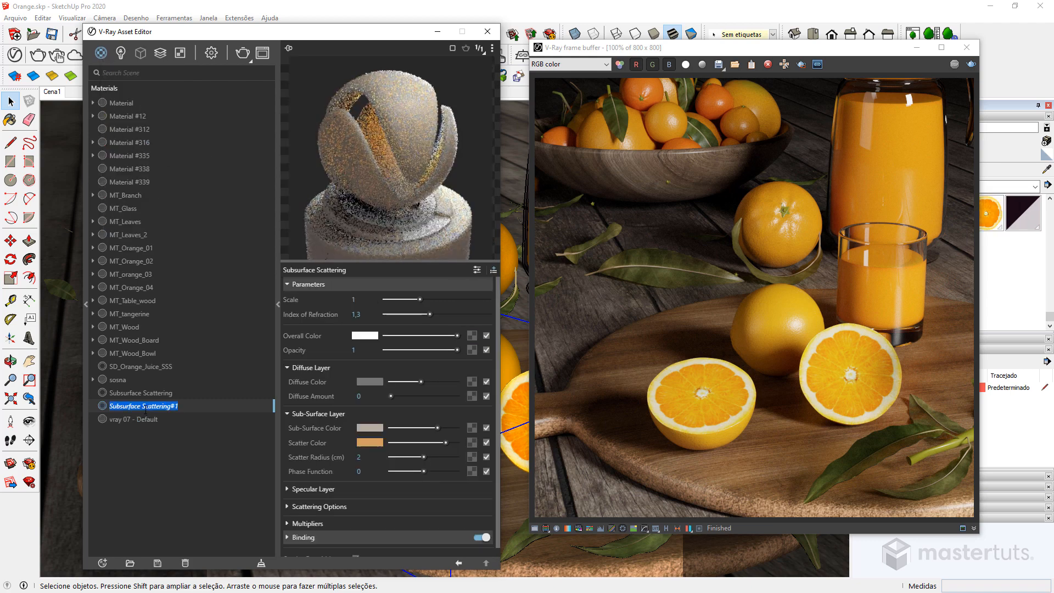
{"action": "type", "text": "Orange"}
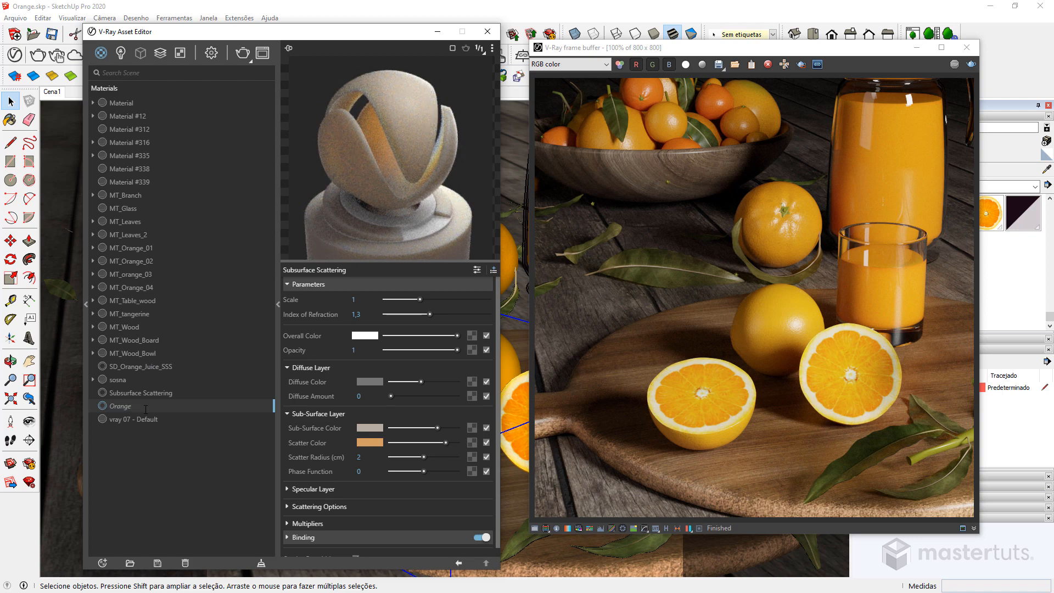
{"action": "type", "text": "_SSS"}
{"action": "key", "text": "Return"}
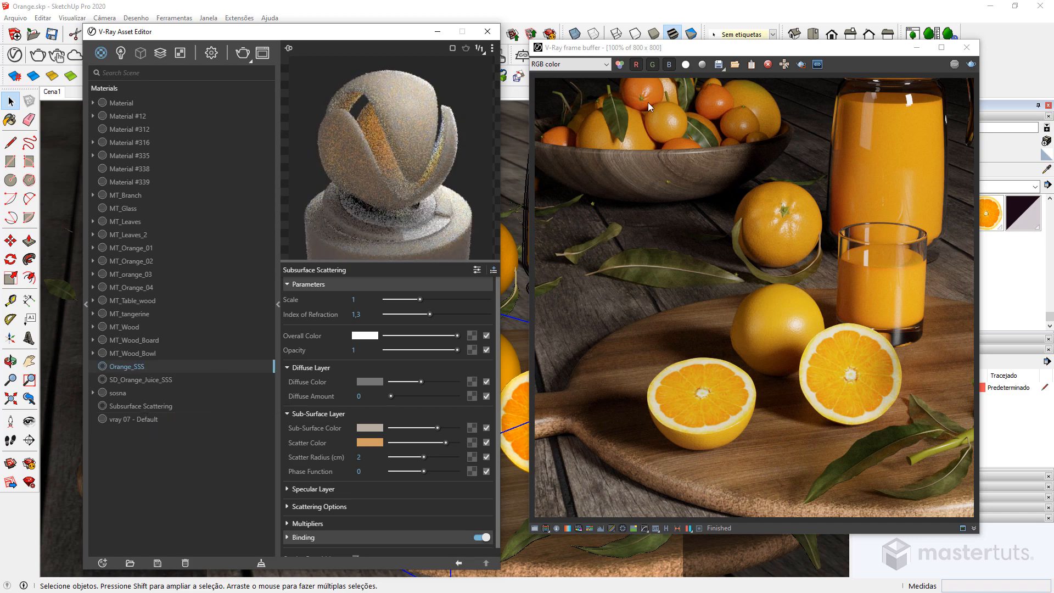
Step: Sample the cut orange's material in the model and select all scene objects that use vray 07 - Default
{"action": "left_click", "coordinate": [917, 47]}
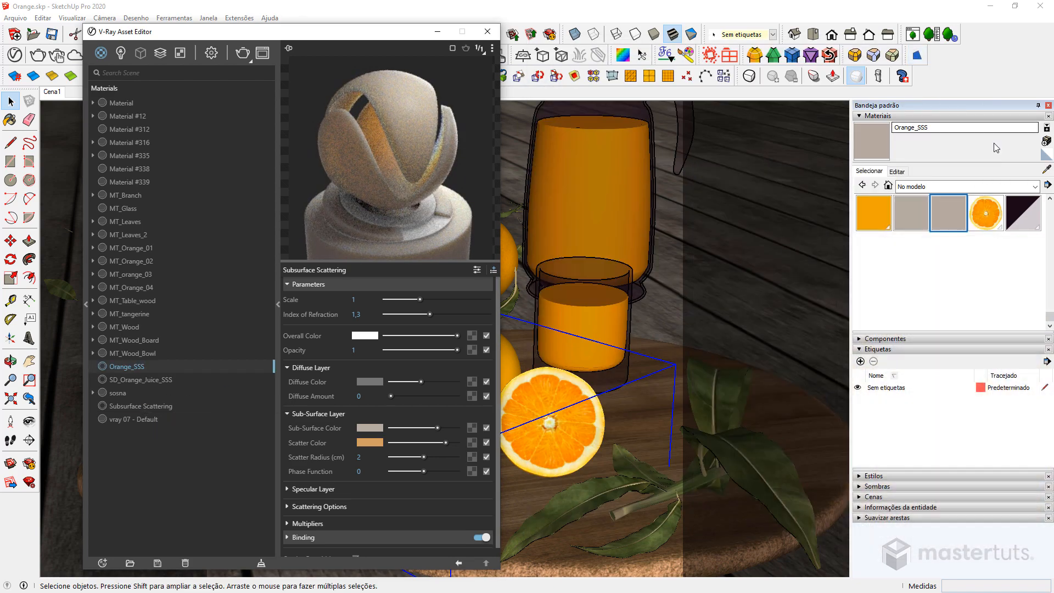
{"action": "left_click", "coordinate": [1047, 170]}
{"action": "left_click", "coordinate": [571, 427]}
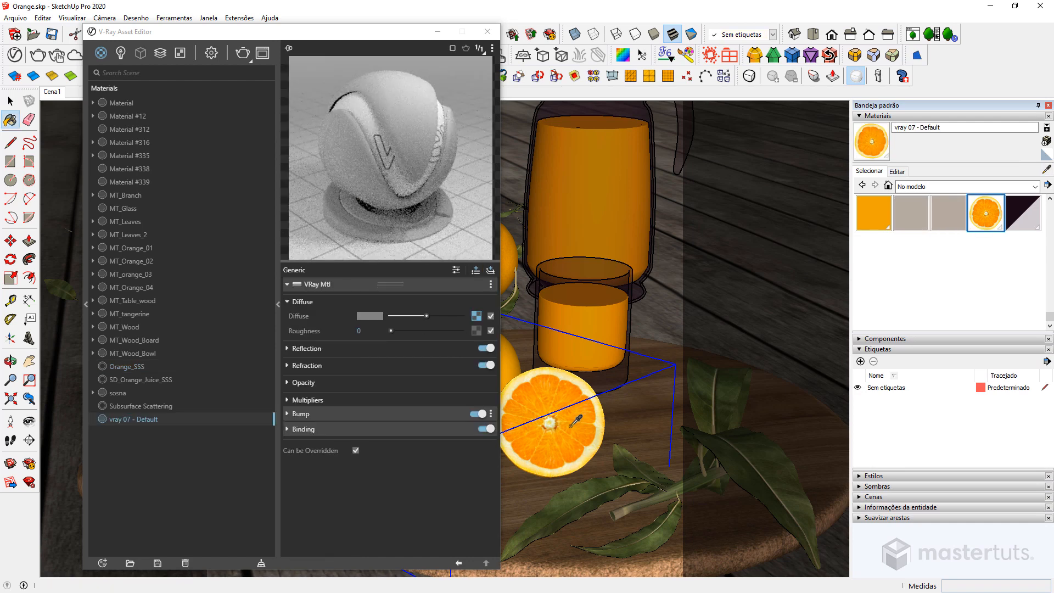
{"action": "left_click_drag", "start_coordinate": [422, 35], "coordinate": [353, 41]}
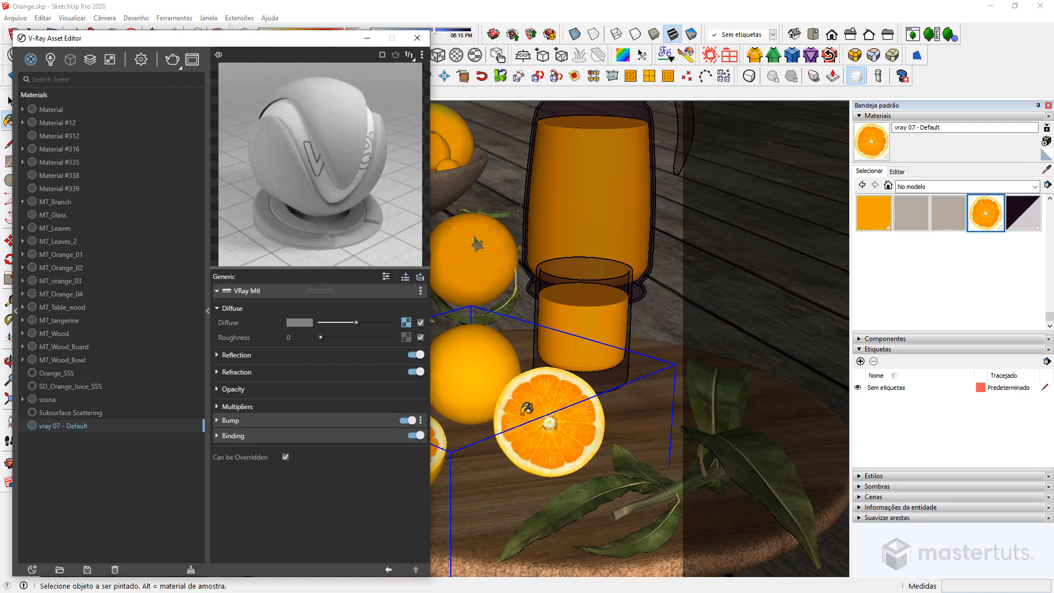
{"action": "right_click", "coordinate": [72, 426]}
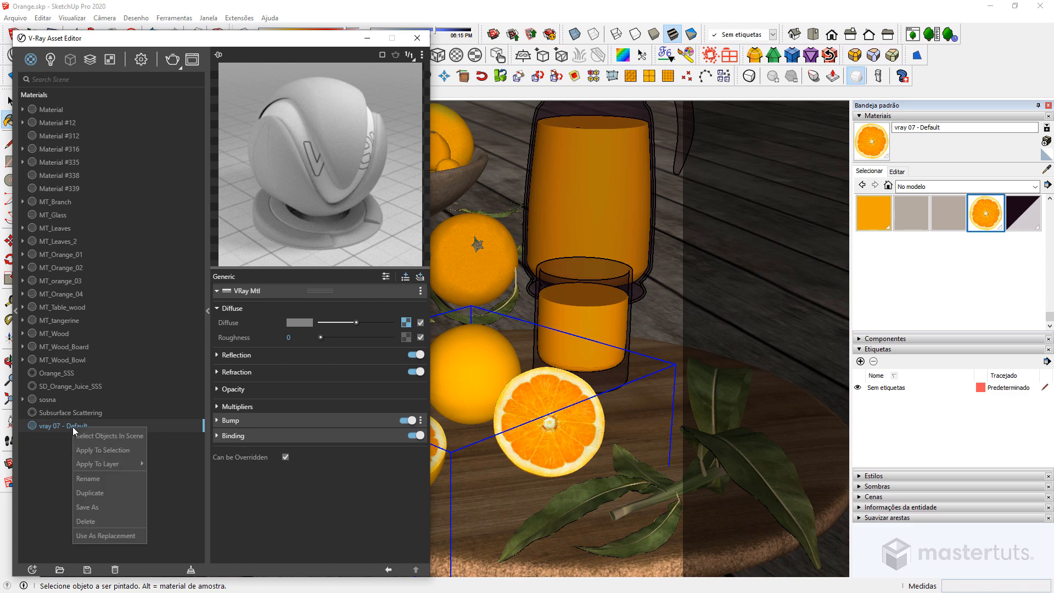
{"action": "left_click", "coordinate": [96, 450]}
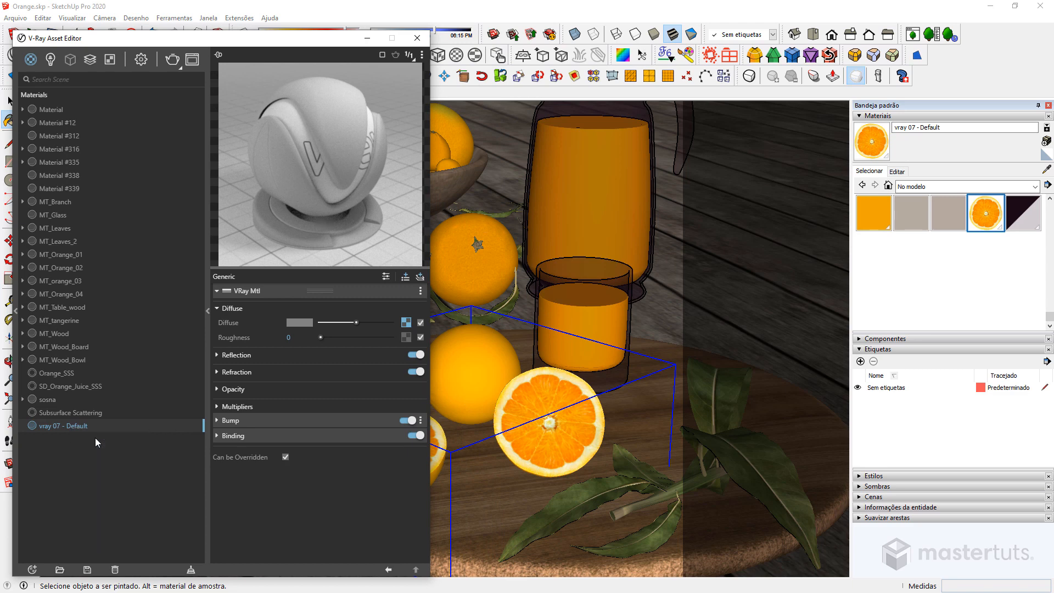
{"action": "left_click", "coordinate": [370, 36]}
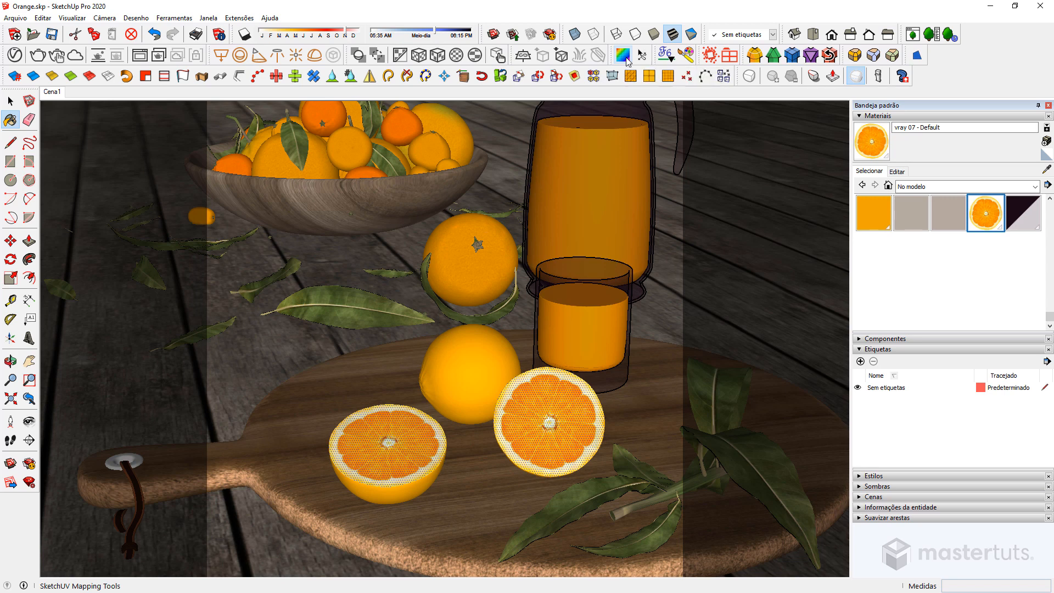
Step: Save the UVs of the selected cut orange faces with SketchUV
{"action": "left_click", "coordinate": [625, 57]}
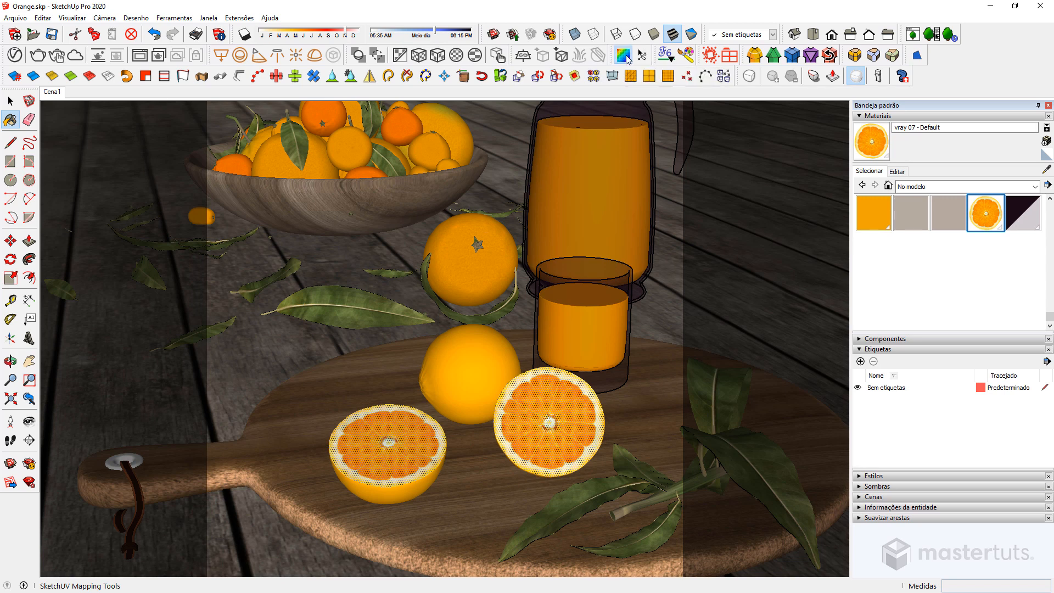
{"action": "right_click", "coordinate": [552, 426]}
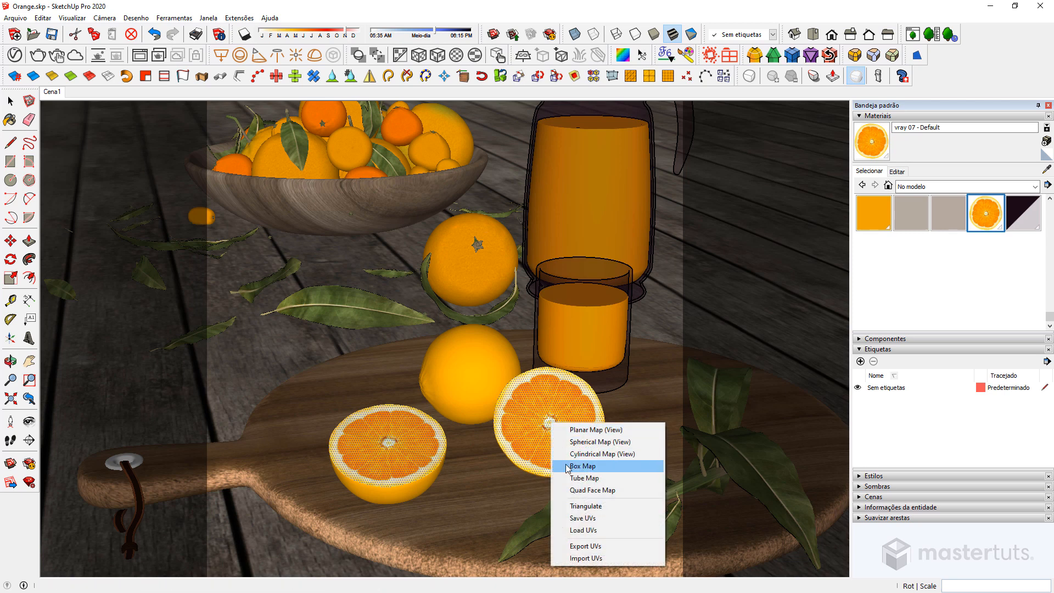
{"action": "left_click", "coordinate": [582, 518]}
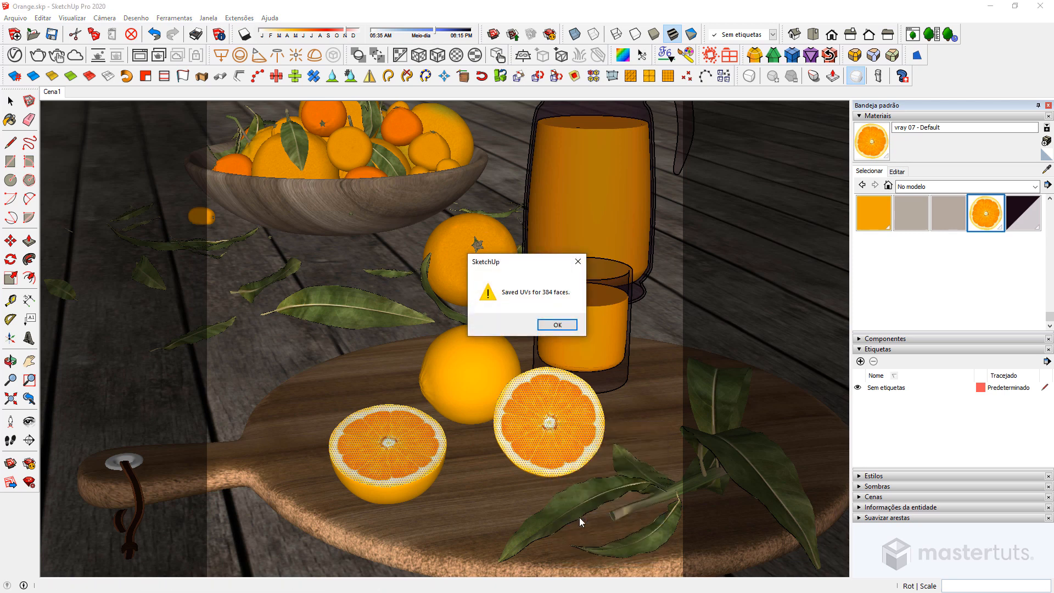
{"action": "left_click", "coordinate": [555, 325]}
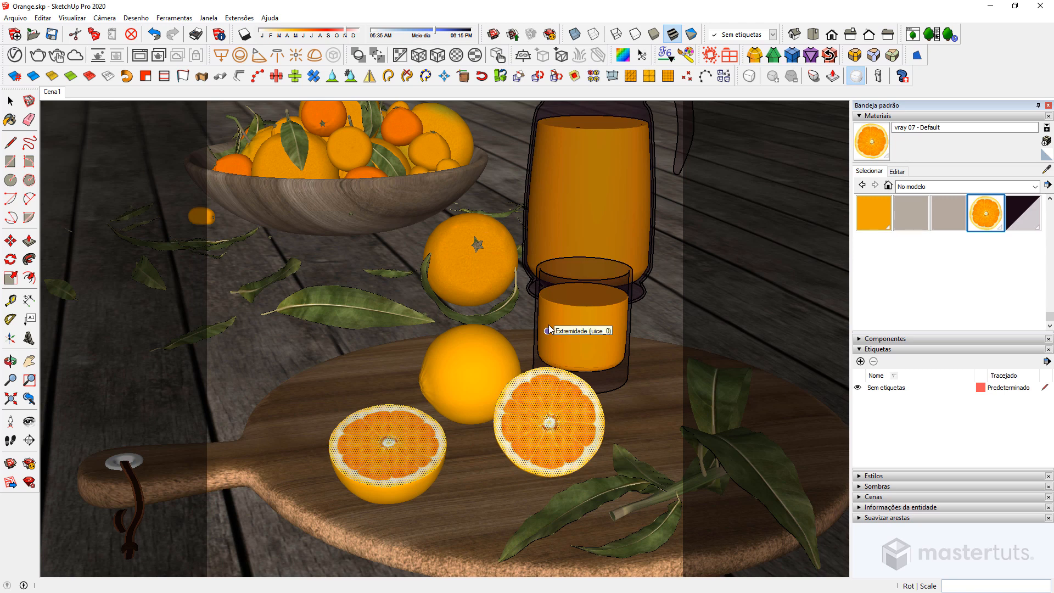
Step: Apply the Orange_SSS material to the selected cut orange faces
{"action": "left_click", "coordinate": [14, 55]}
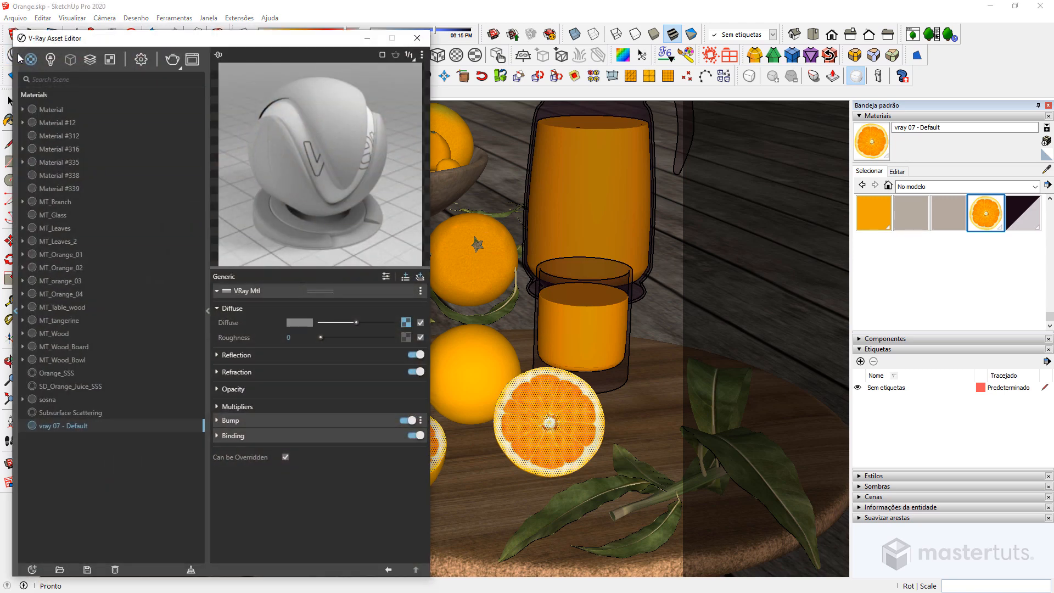
{"action": "left_click", "coordinate": [62, 373]}
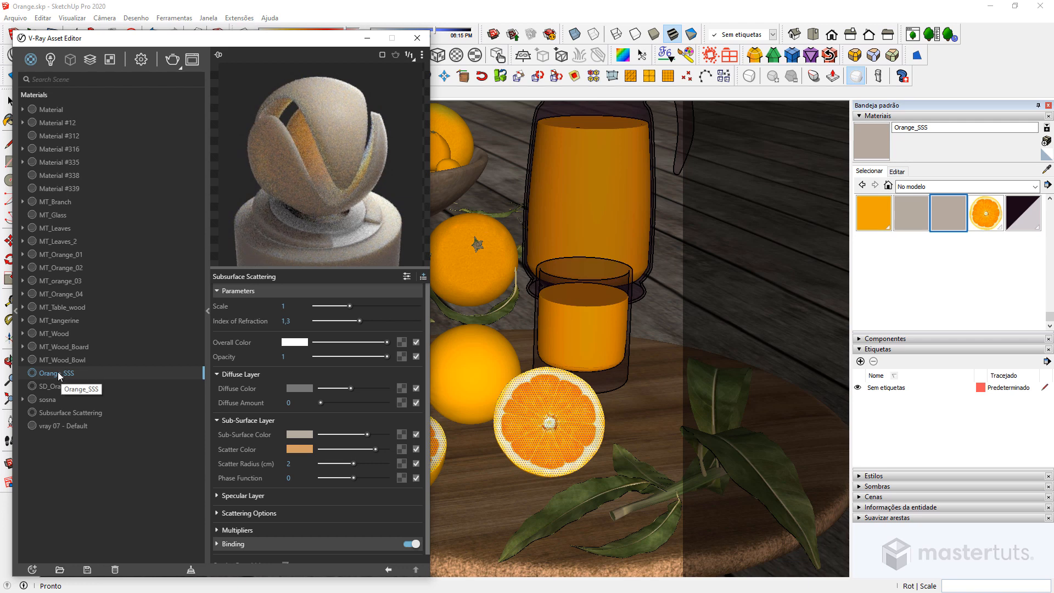
{"action": "right_click", "coordinate": [60, 376]}
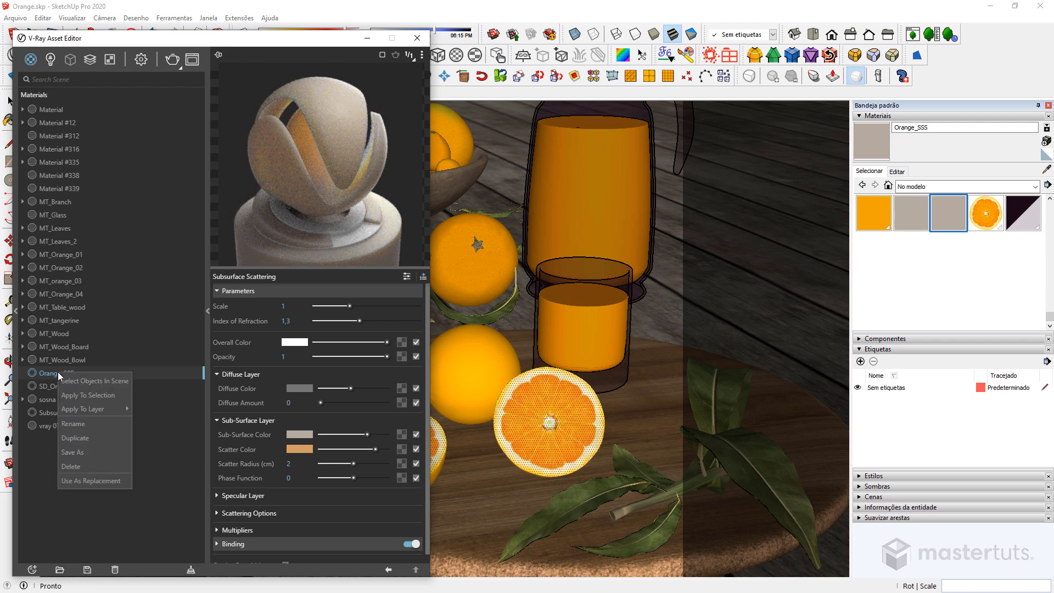
{"action": "left_click", "coordinate": [85, 395]}
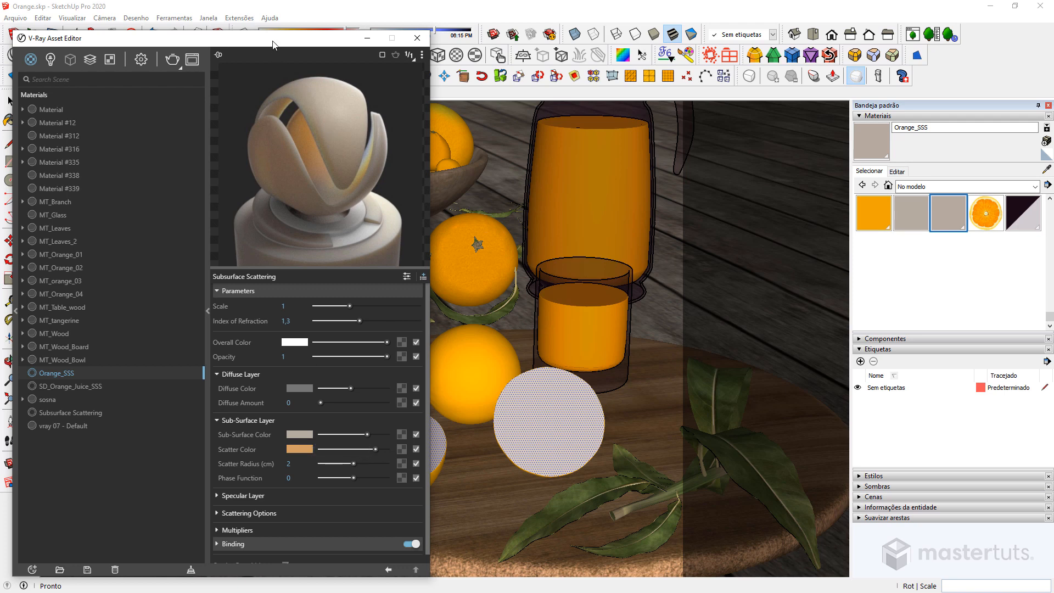
Step: Review the Orange_SSS parameters, including Scale, Index of Refraction, and the Specular Layer with its color
{"action": "left_click_drag", "start_coordinate": [274, 39], "coordinate": [277, 20]}
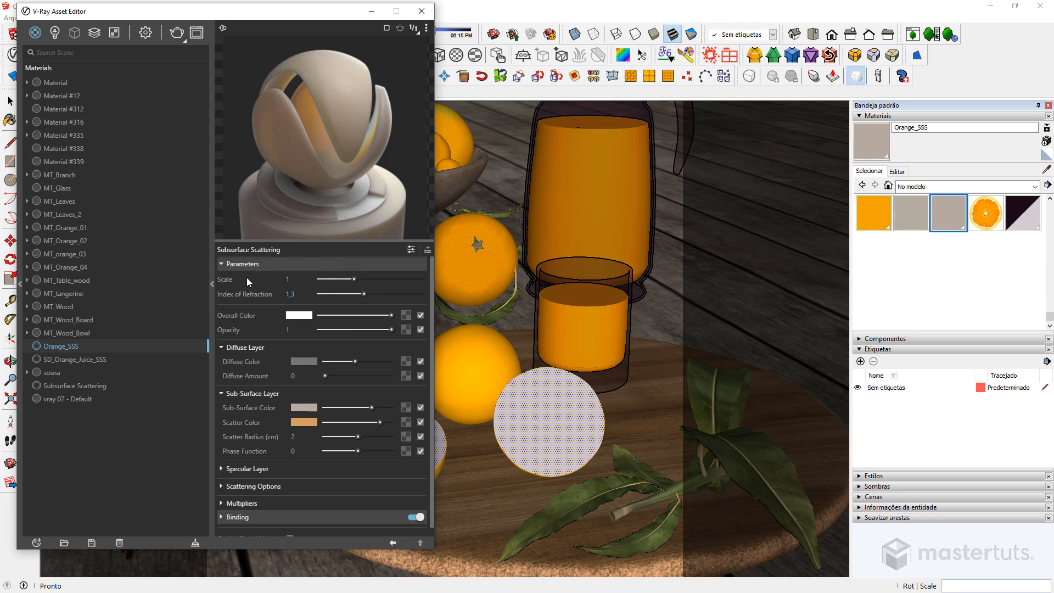
{"action": "key", "text": "Return"}
{"action": "left_click", "coordinate": [291, 295]}
{"action": "key", "text": "Return"}
{"action": "left_click", "coordinate": [223, 470]}
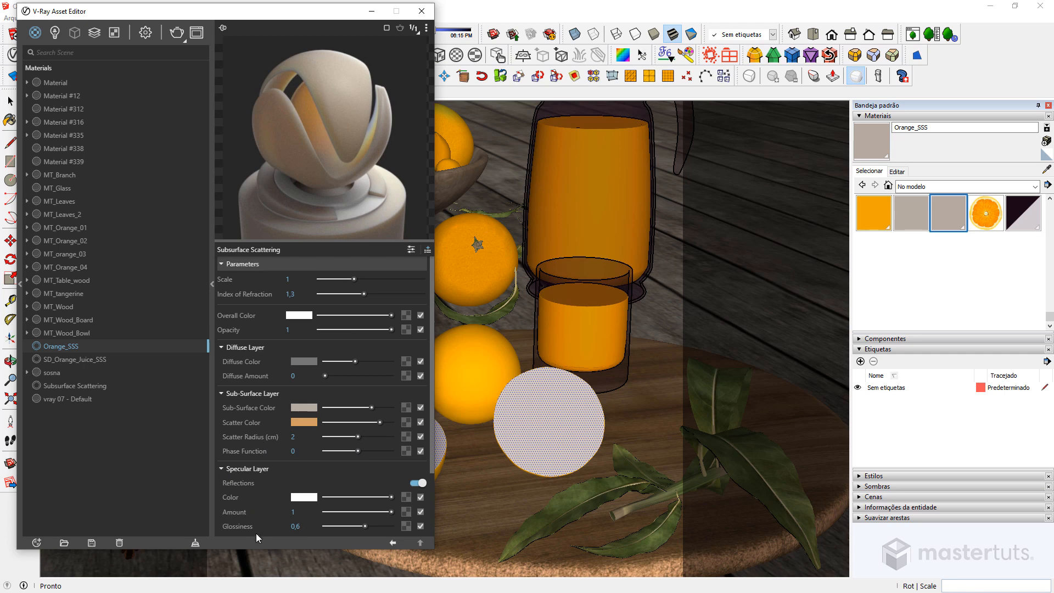
{"action": "left_click_drag", "start_coordinate": [256, 548], "coordinate": [255, 580]}
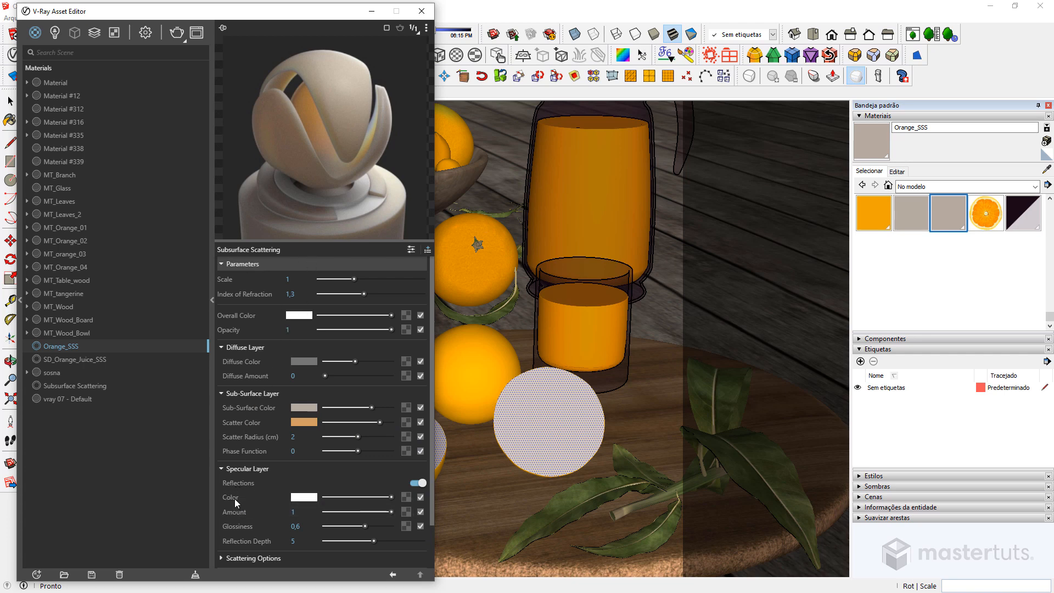
{"action": "left_click", "coordinate": [303, 497]}
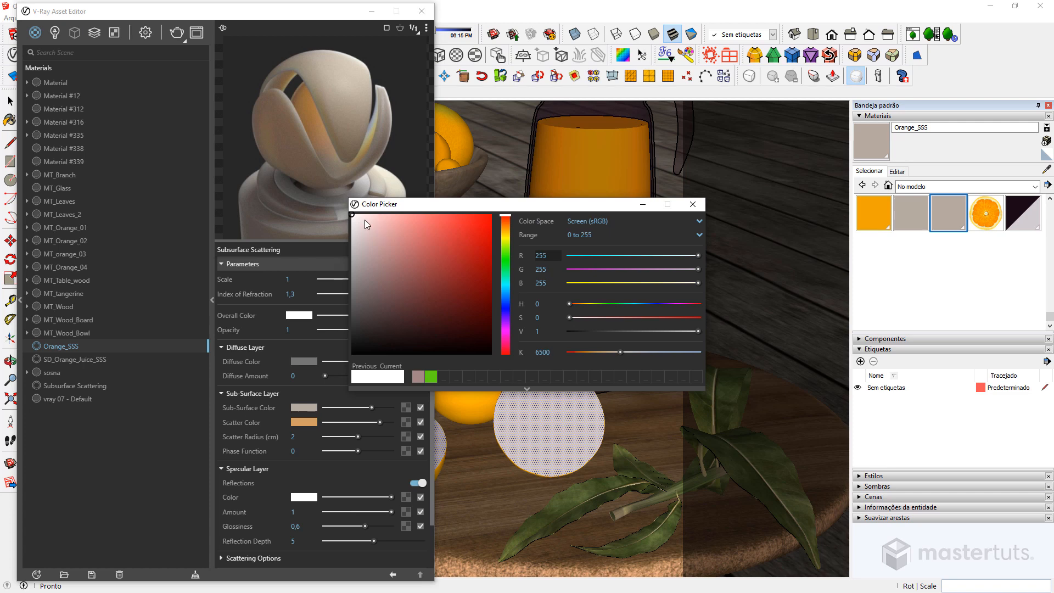
{"action": "left_click", "coordinate": [693, 204]}
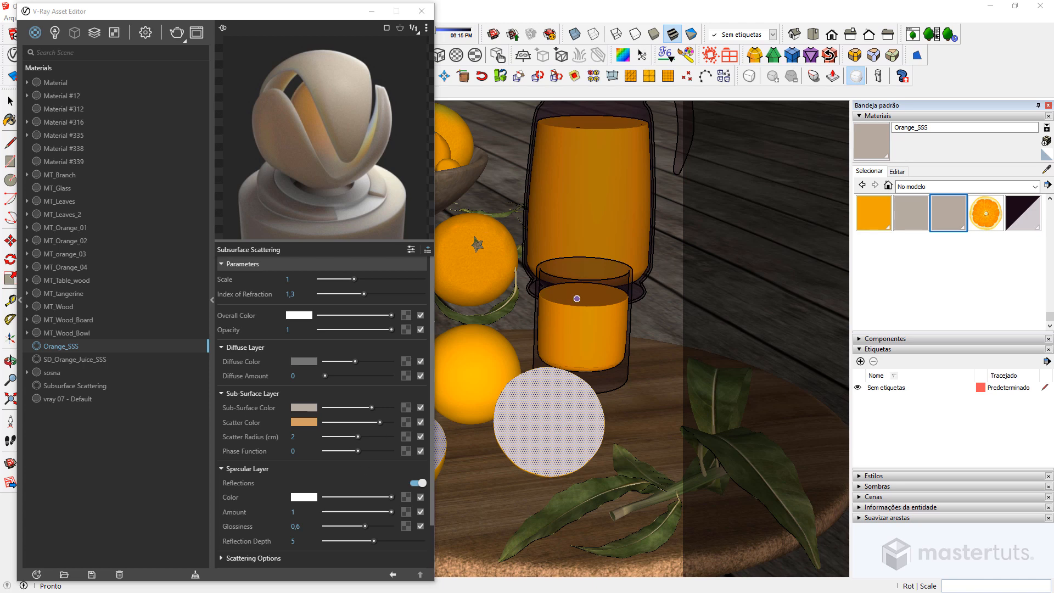
Step: Assign Arch51_03_orange_01.jpg as the Diffuse Color texture, test the Diffuse Amount at 1 and reset it to 0
{"action": "left_click_drag", "start_coordinate": [1053, 106], "coordinate": [740, 97]}
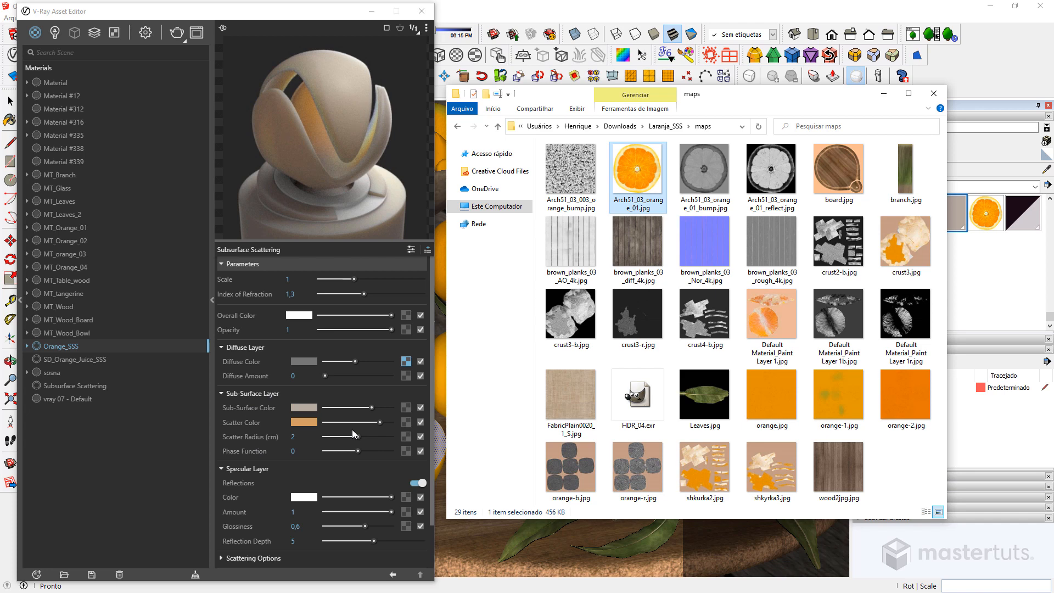
{"action": "left_click_drag", "start_coordinate": [325, 375], "coordinate": [391, 380]}
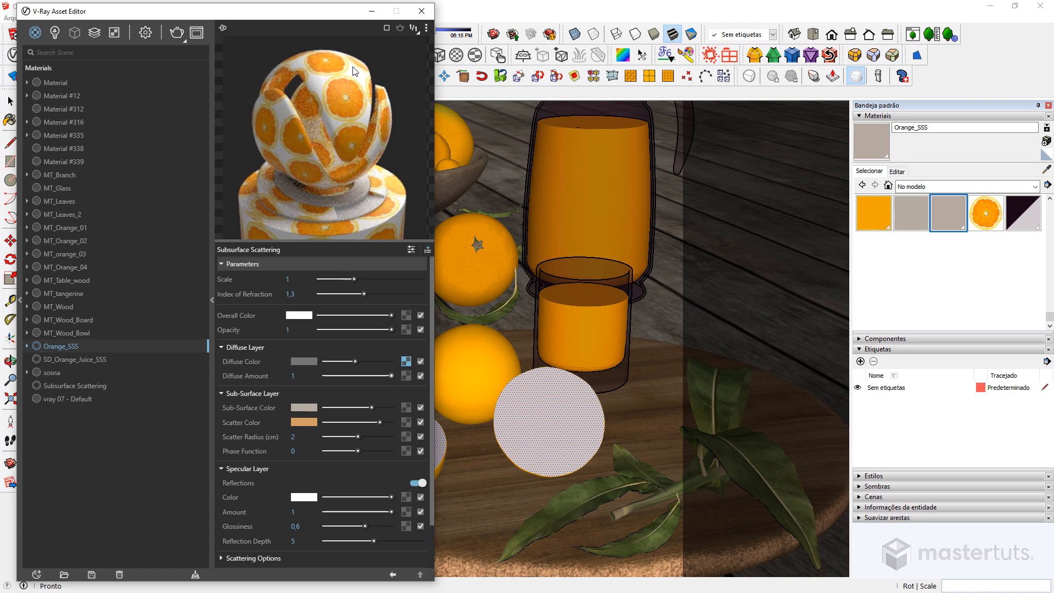
{"action": "left_click", "coordinate": [390, 376]}
{"action": "left_click_drag", "start_coordinate": [391, 376], "coordinate": [170, 380]}
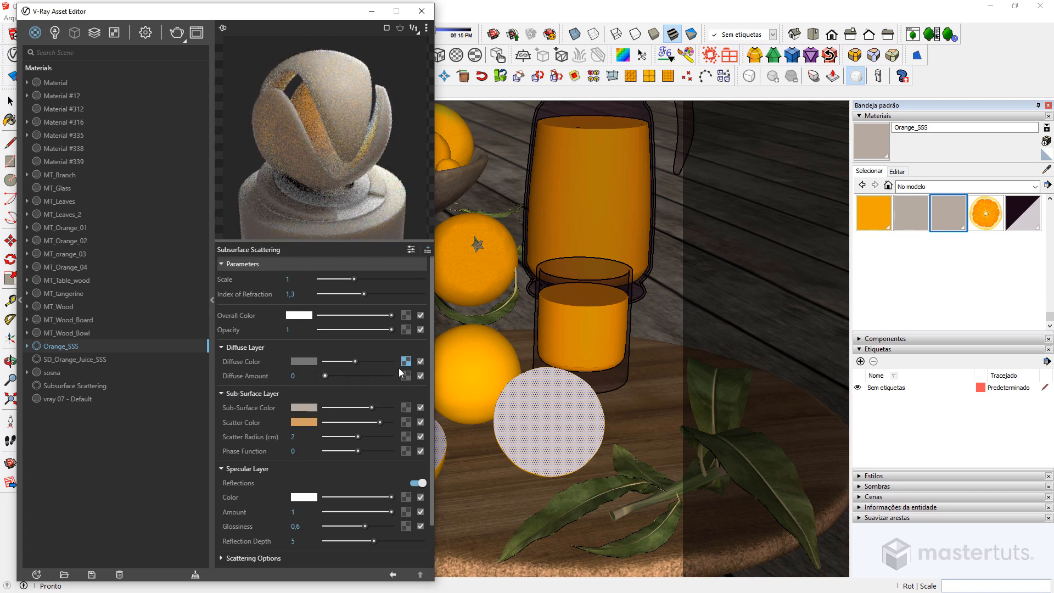
Step: Copy the Diffuse Color texture to Sub-Surface Color and load the saved UVs onto the selected cut orange faces
{"action": "left_click_drag", "start_coordinate": [411, 395], "coordinate": [409, 405]}
{"action": "left_click", "coordinate": [401, 414]}
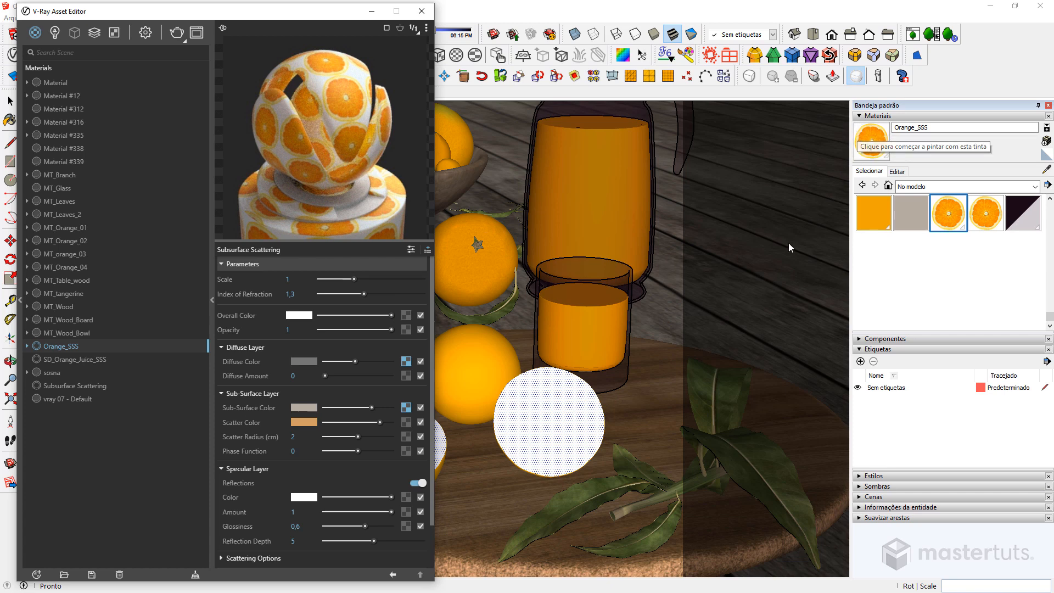
{"action": "left_click", "coordinate": [625, 56]}
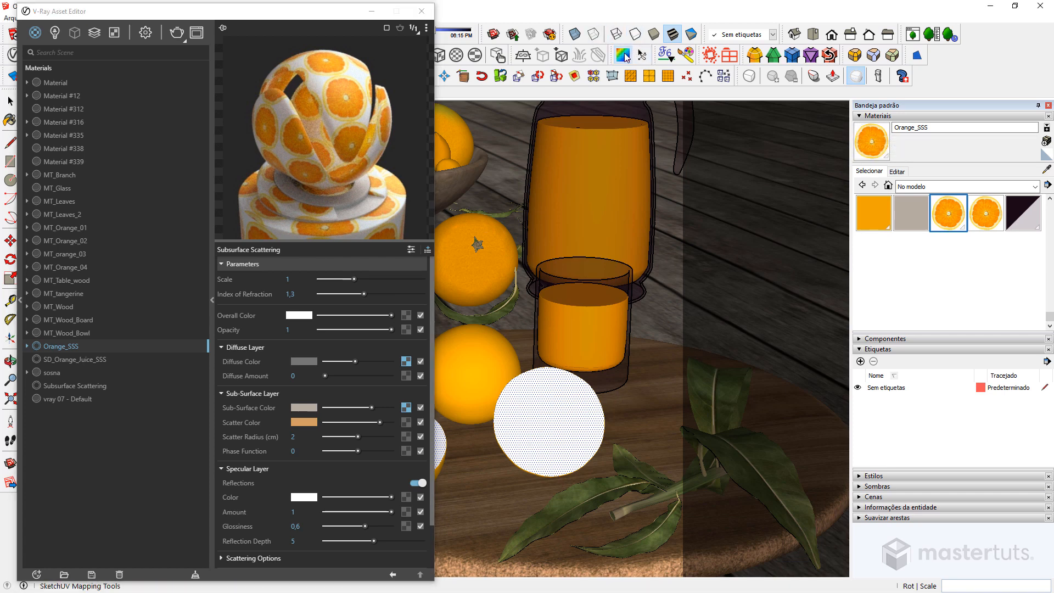
{"action": "right_click", "coordinate": [556, 411]}
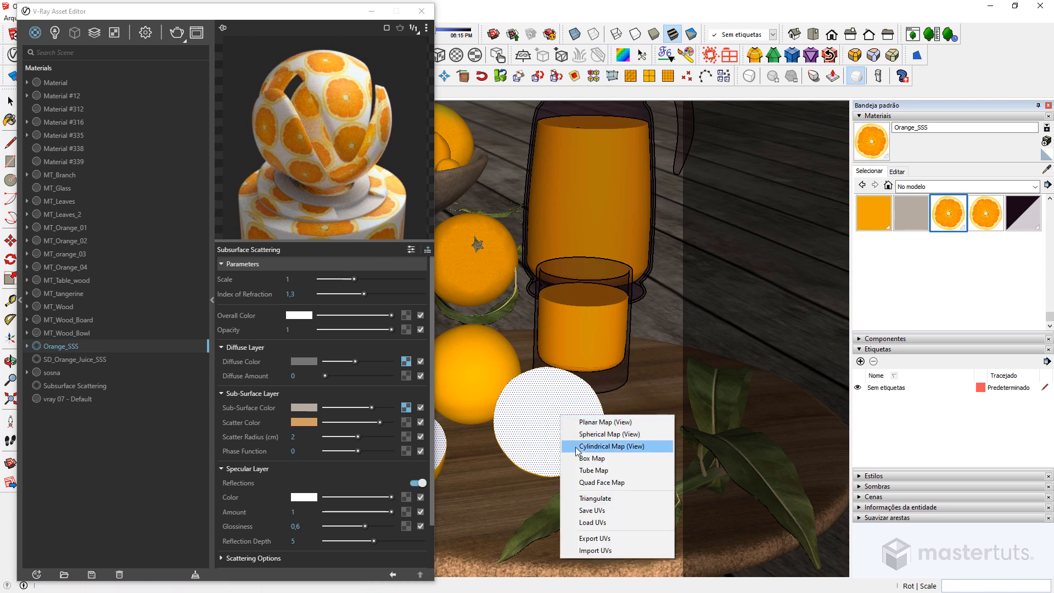
{"action": "left_click", "coordinate": [587, 523]}
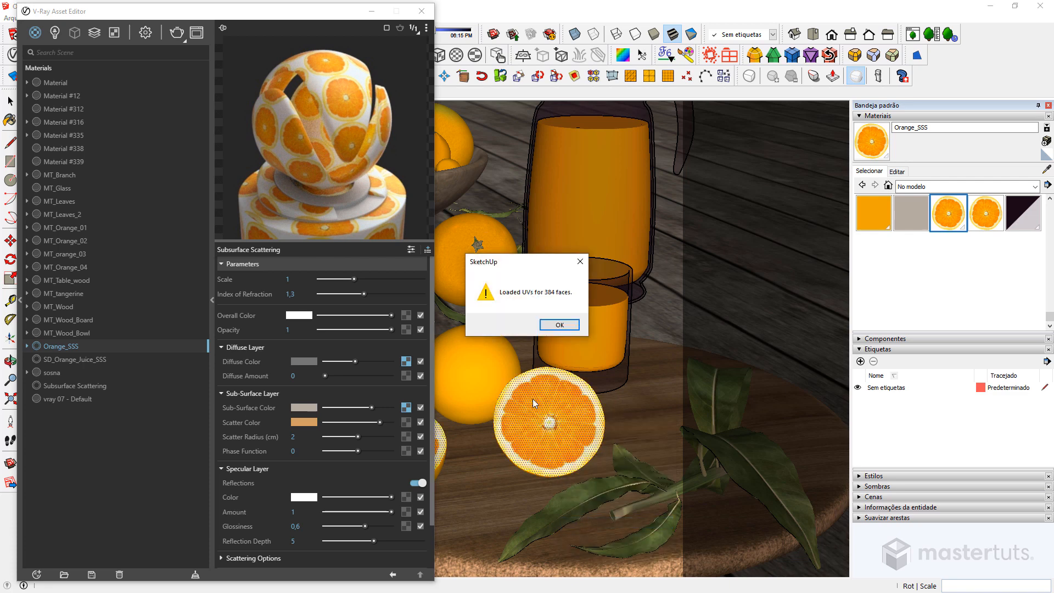
{"action": "left_click", "coordinate": [558, 325]}
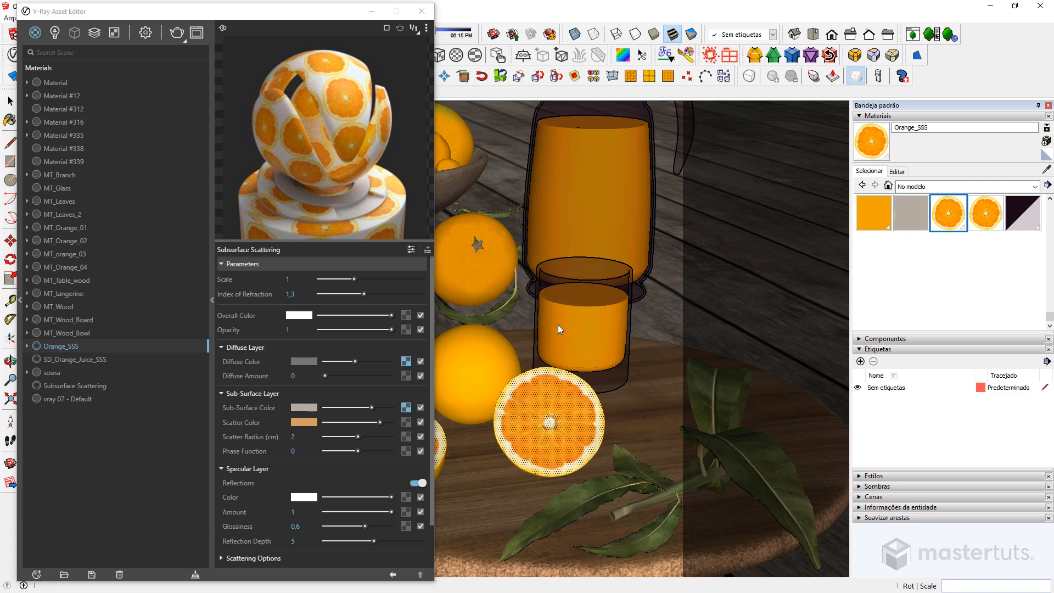
Step: Clear the texture from the Diffuse Color slot of Orange_SSS and collapse the Diffuse Layer settings
{"action": "right_click", "coordinate": [409, 361]}
{"action": "left_click", "coordinate": [391, 426]}
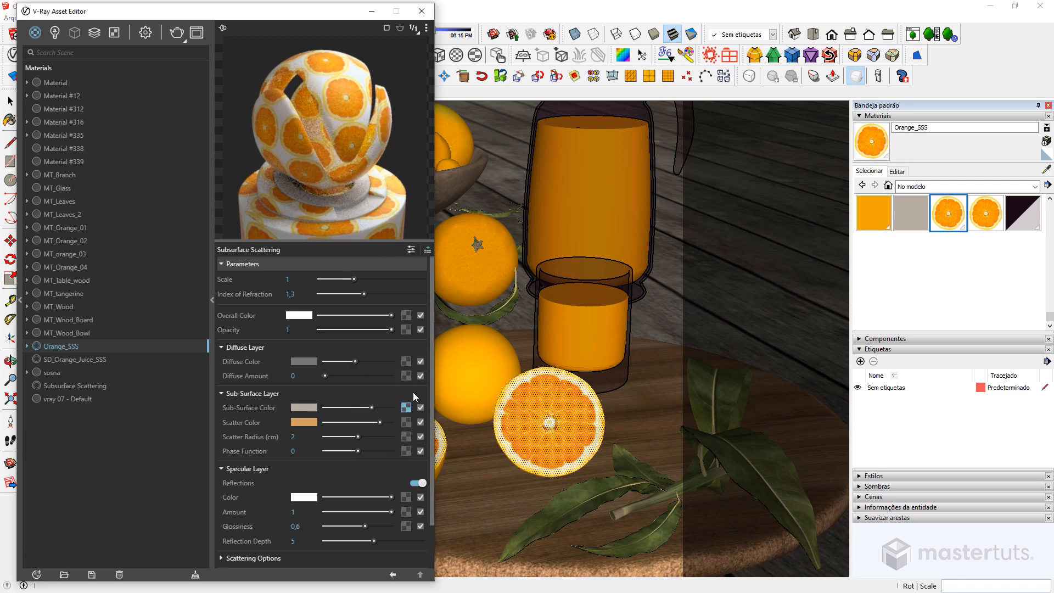
{"action": "left_click", "coordinate": [222, 347]}
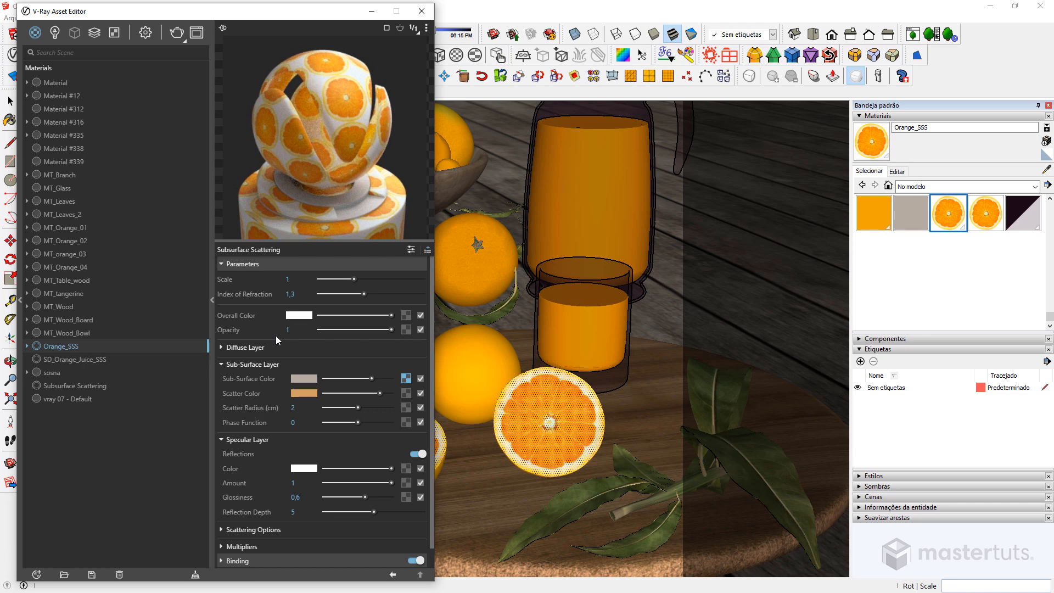
Step: Render a region around the cut oranges in the V-Ray frame buffer and narrow the region to the half orange lying face up
{"action": "left_click", "coordinate": [371, 11]}
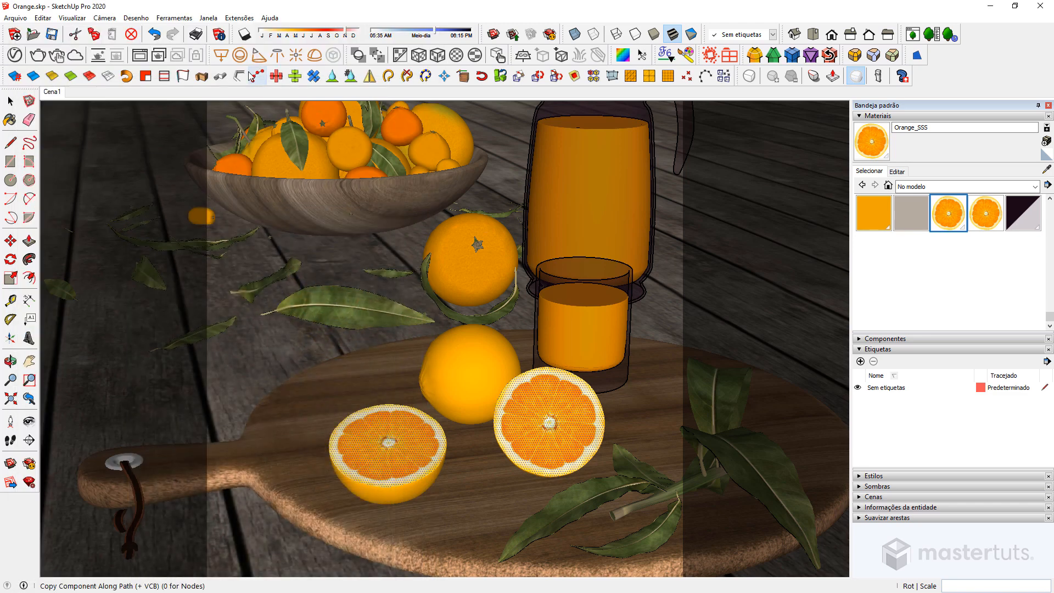
{"action": "left_click", "coordinate": [142, 57]}
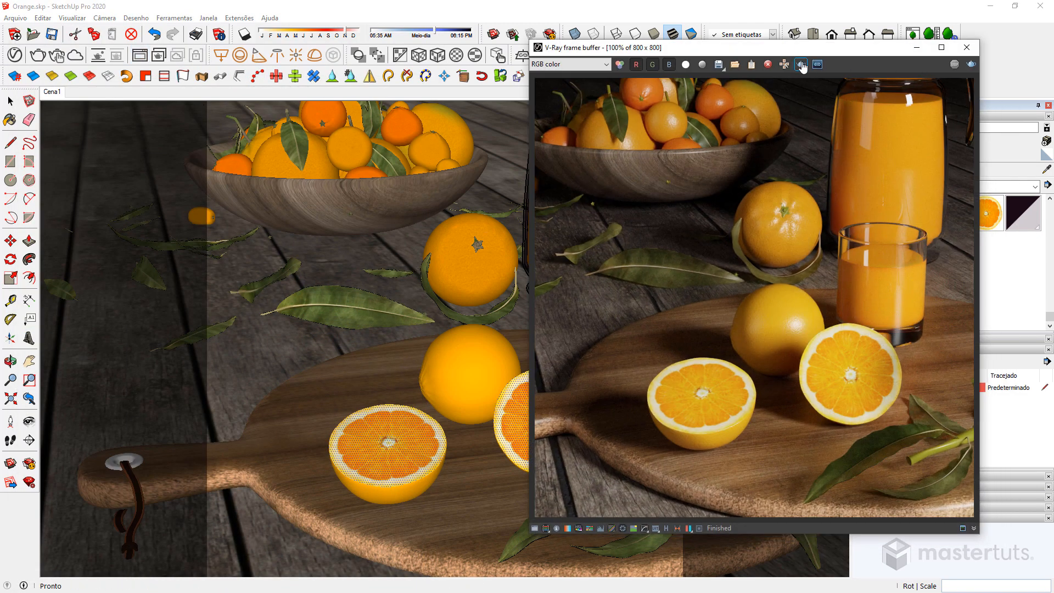
{"action": "left_click_drag", "start_coordinate": [626, 282], "coordinate": [908, 464]}
{"action": "left_click", "coordinate": [971, 65]}
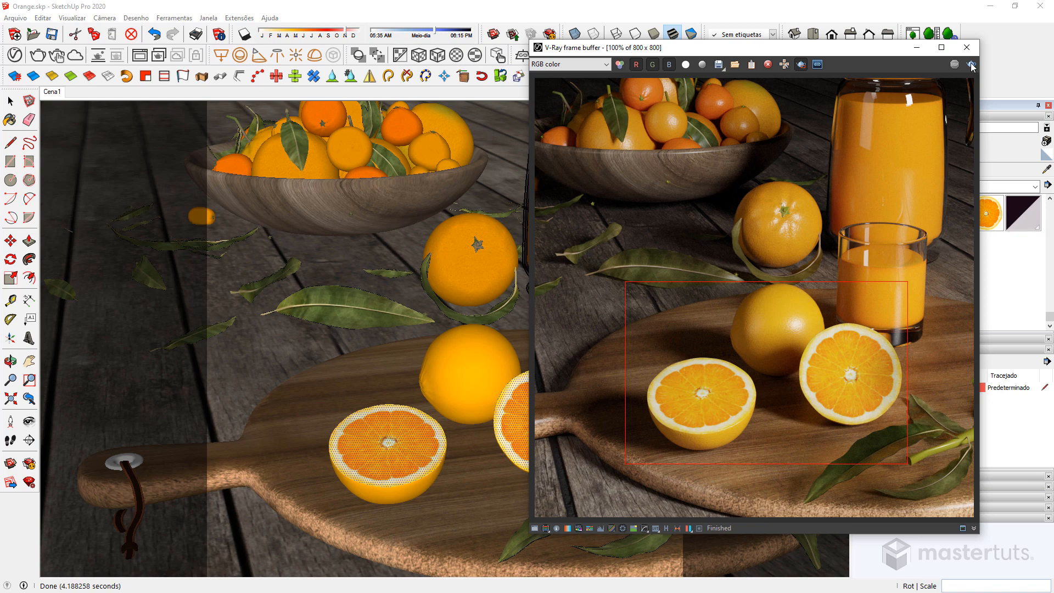
{"action": "left_click_drag", "start_coordinate": [632, 338], "coordinate": [785, 471]}
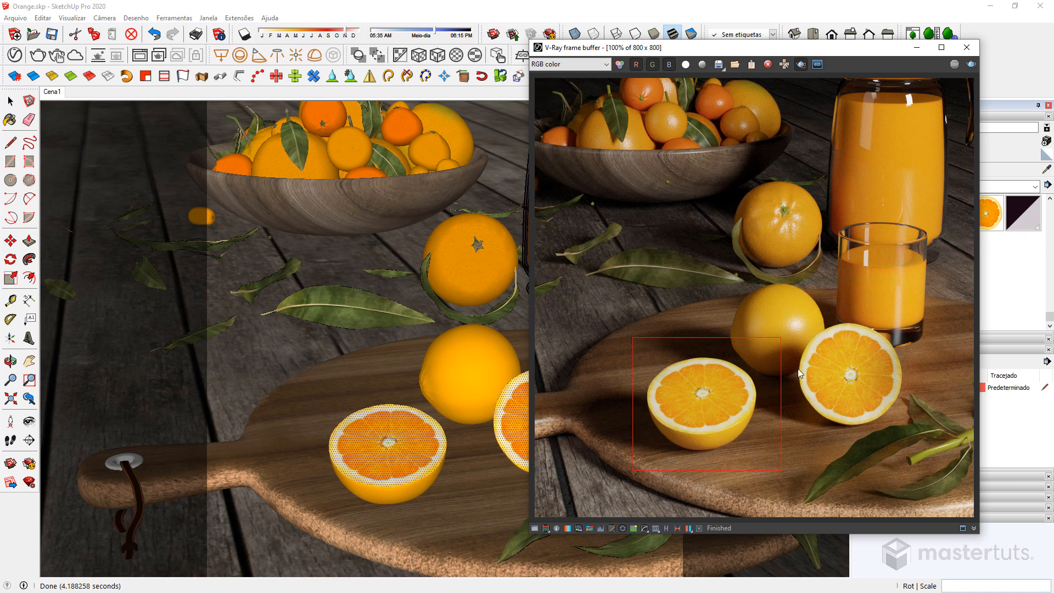
Step: View the subsurface scattering render element in the frame buffer and return to the RGB color channel
{"action": "left_click", "coordinate": [581, 64]}
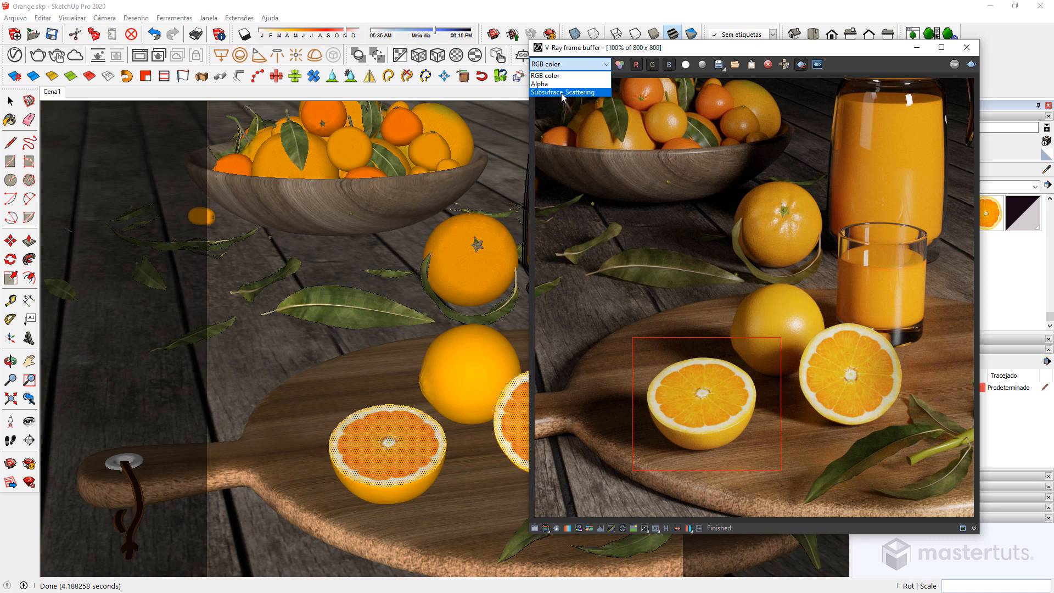
{"action": "left_click", "coordinate": [577, 92]}
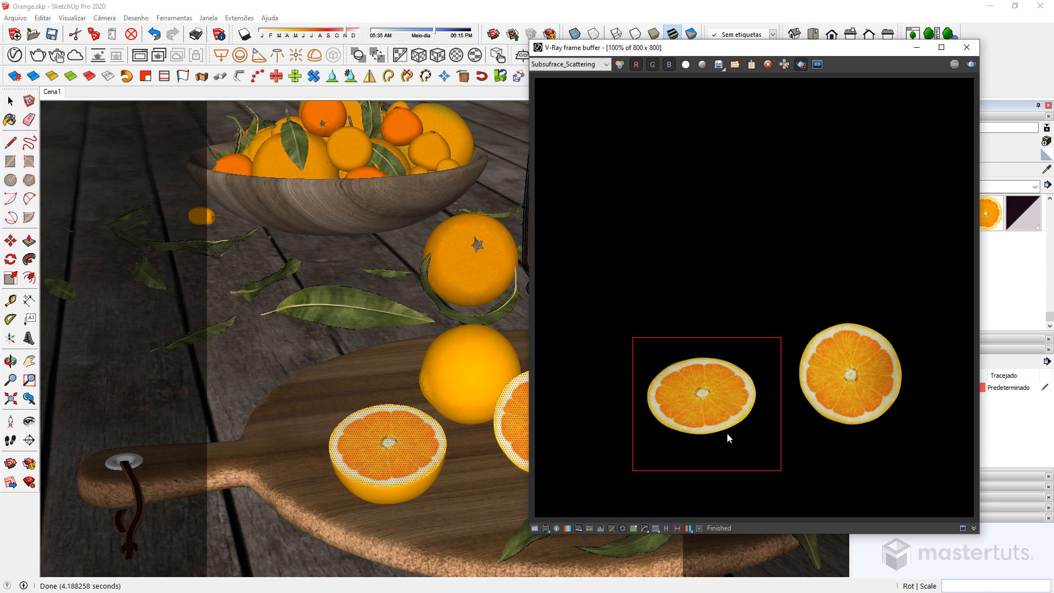
{"action": "left_click", "coordinate": [582, 65]}
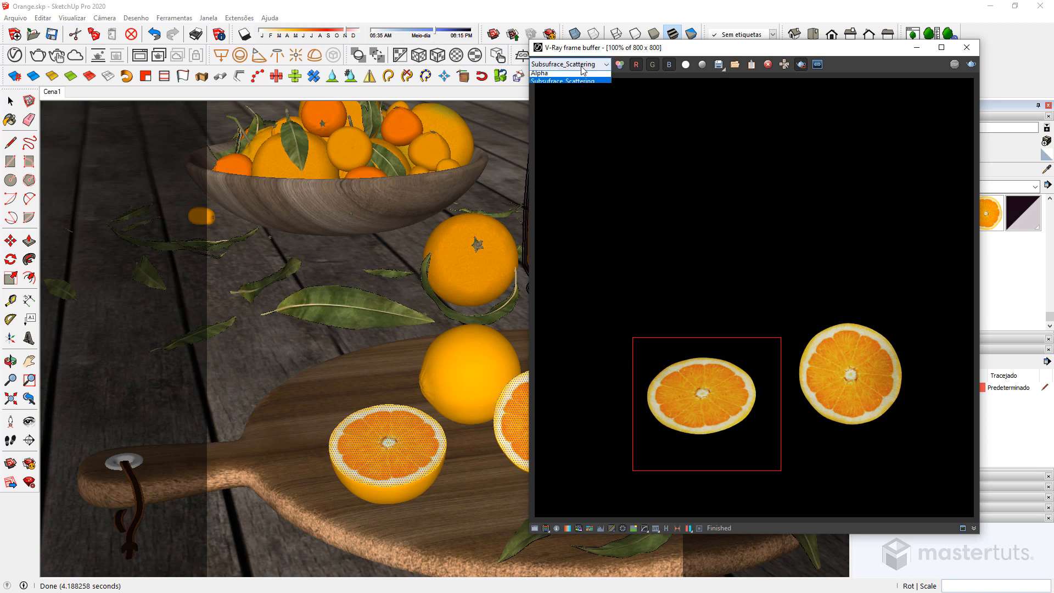
{"action": "left_click", "coordinate": [575, 77]}
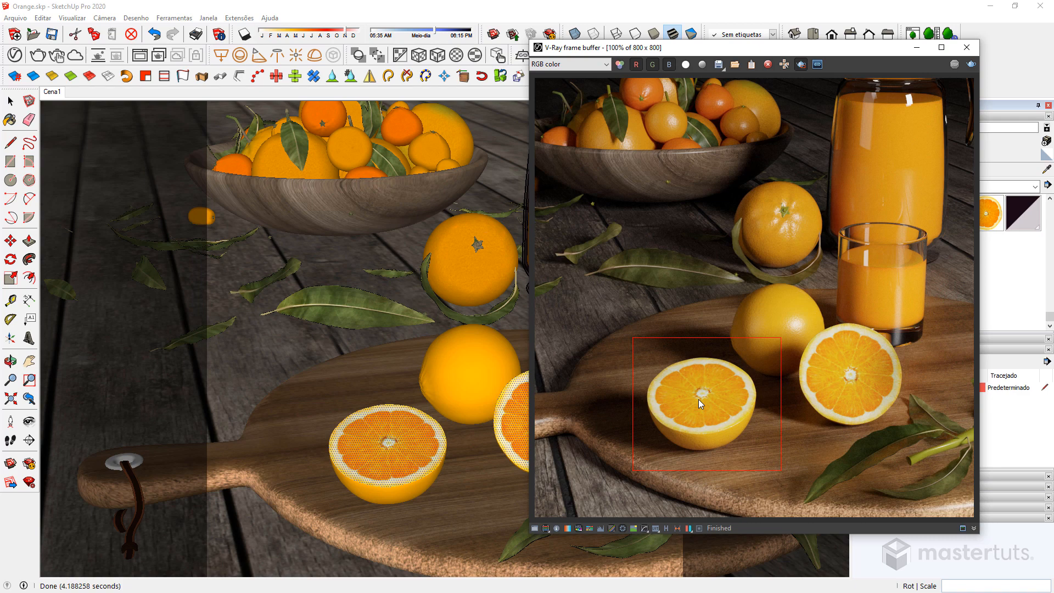
Step: Try an Index of Refraction of 1,5 on Orange_SSS and set it to 1,33
{"action": "left_click", "coordinate": [15, 55]}
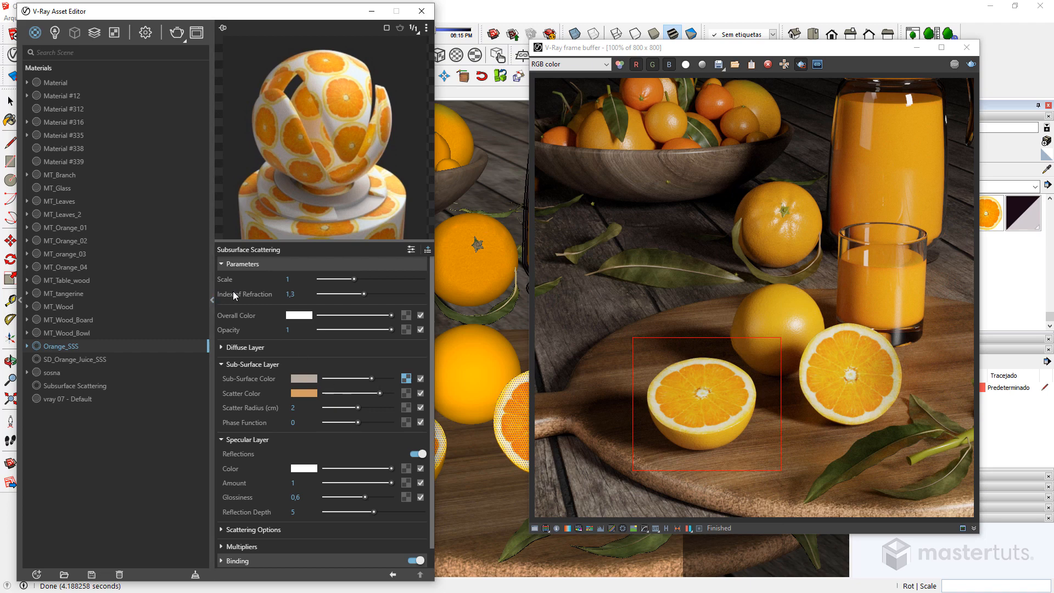
{"action": "left_click", "coordinate": [297, 294]}
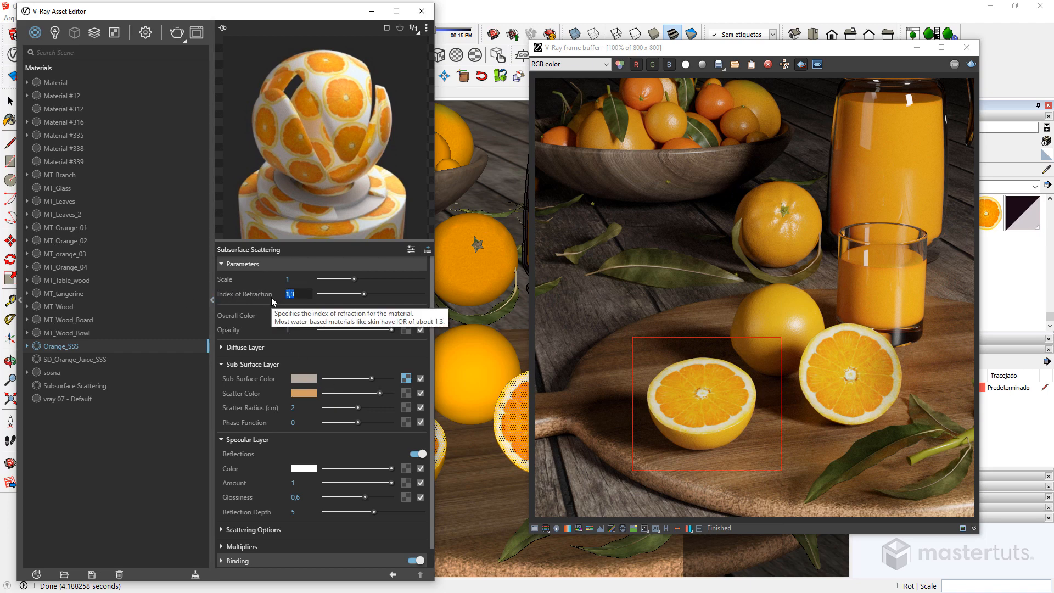
{"action": "type", "text": "1,5"}
{"action": "key", "text": "Return"}
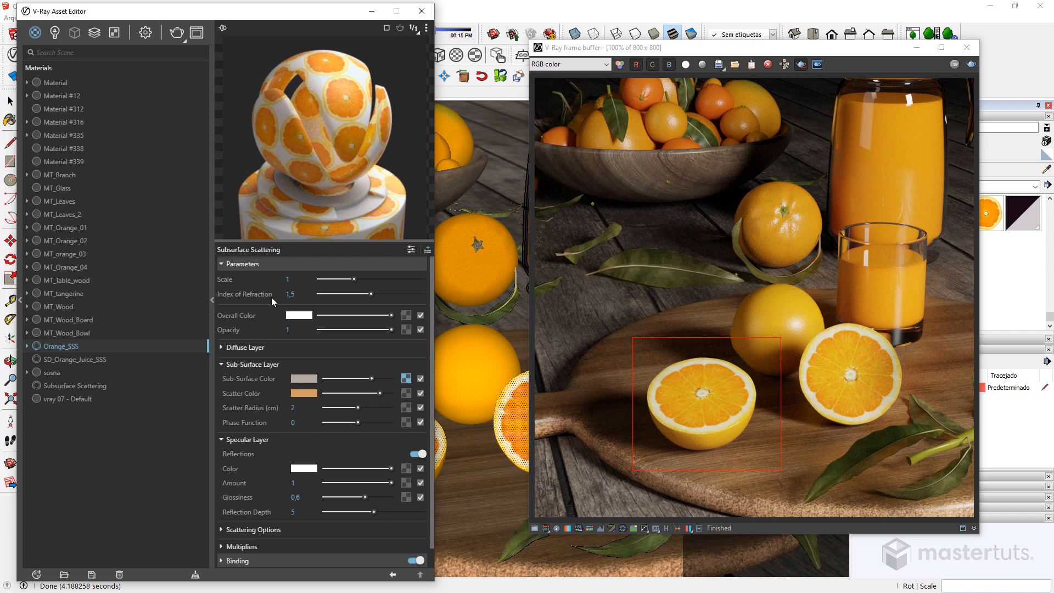
{"action": "left_click", "coordinate": [274, 297]}
{"action": "type", "text": "1,"}
Step: Try a green Scatter Color (RGB 19, 199, 0) on Orange_SSS and render the region around the half orange
{"action": "left_click", "coordinate": [307, 393]}
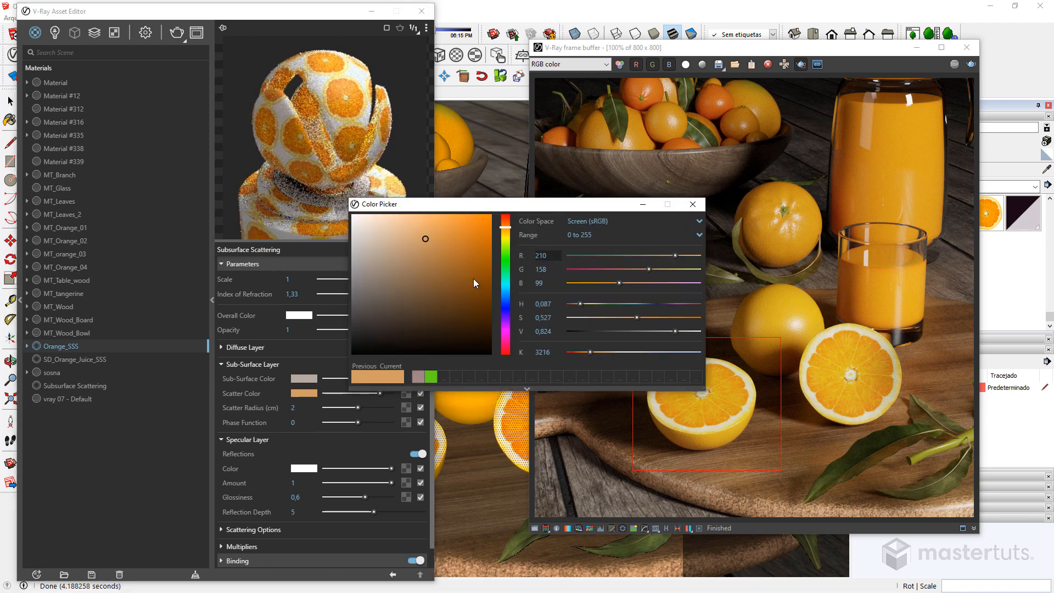
{"action": "left_click", "coordinate": [506, 260]}
{"action": "left_click_drag", "start_coordinate": [466, 244], "coordinate": [497, 245]}
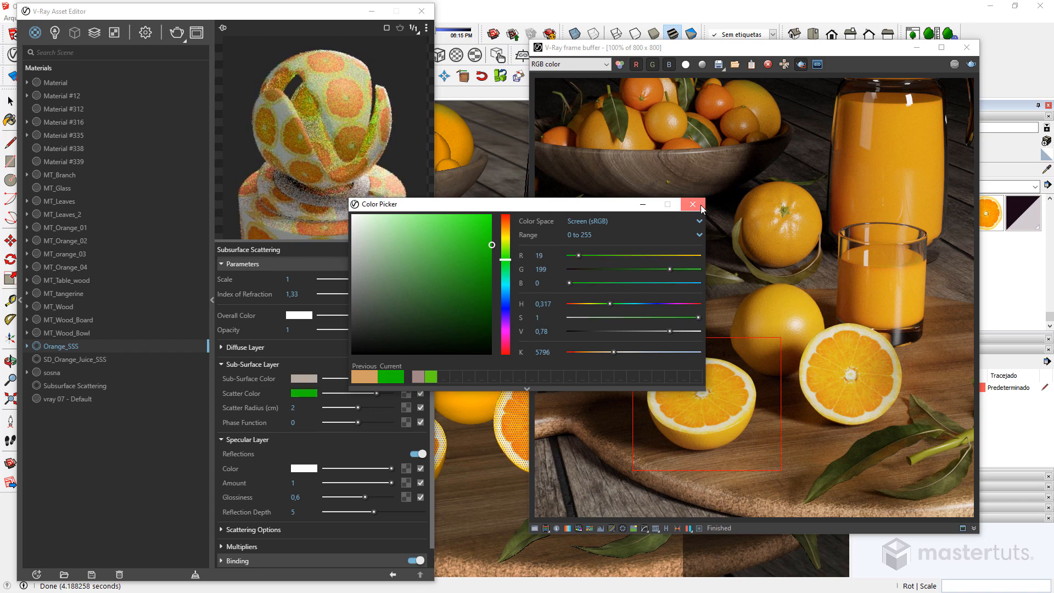
{"action": "left_click", "coordinate": [693, 204]}
{"action": "left_click", "coordinate": [970, 64]}
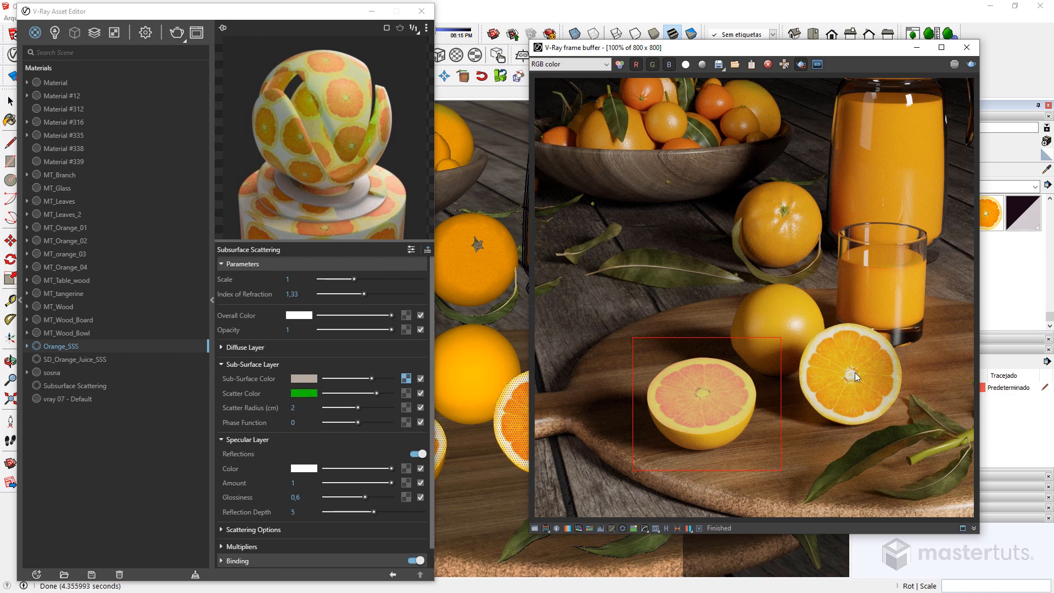
Step: Set the Scatter Color of Orange_SSS to a light orange (RGB 248, 198, 77) and render the region around the half orange
{"action": "left_click", "coordinate": [305, 393]}
{"action": "left_click_drag", "start_coordinate": [500, 269], "coordinate": [501, 235]}
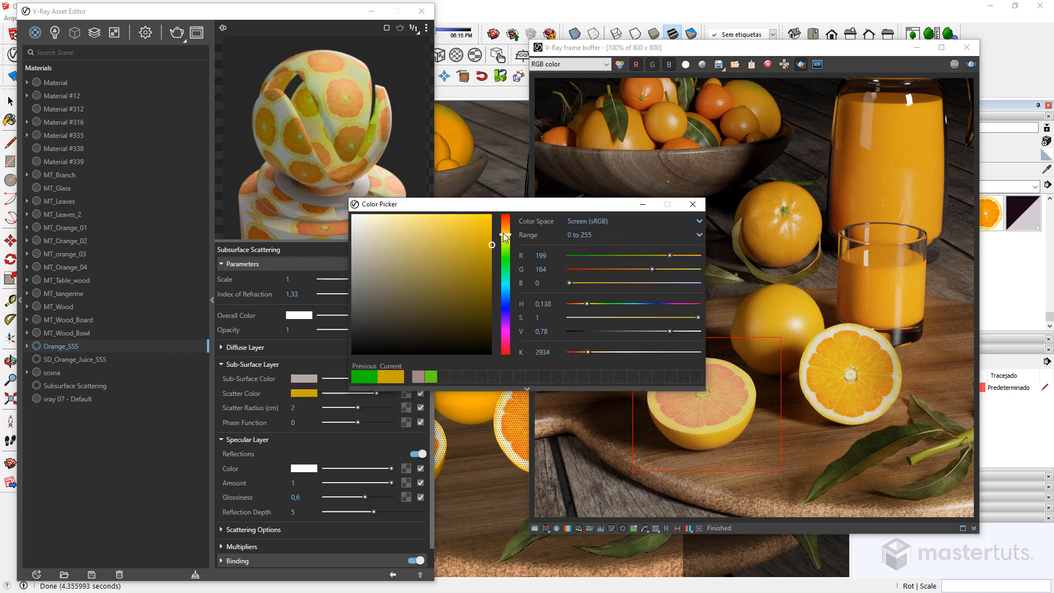
{"action": "left_click", "coordinate": [476, 228]}
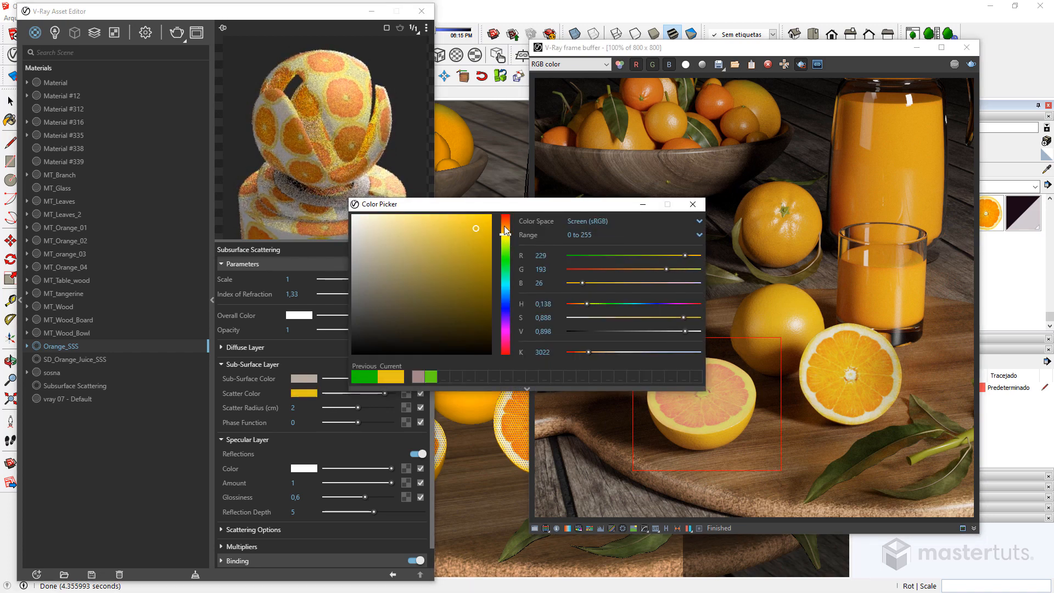
{"action": "left_click", "coordinate": [454, 221]}
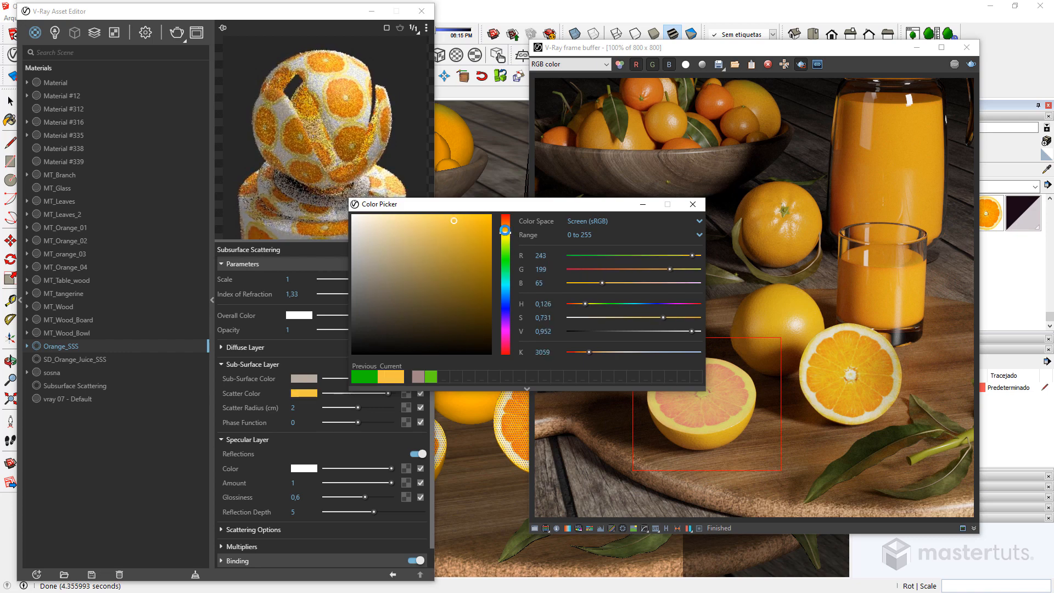
{"action": "left_click_drag", "start_coordinate": [505, 233], "coordinate": [505, 231]}
{"action": "mouse_move", "coordinate": [444, 219]}
{"action": "left_mouse_down"}
{"action": "mouse_move", "coordinate": [455, 218]}
{"action": "mouse_move", "coordinate": [446, 218]}
{"action": "left_mouse_up"}
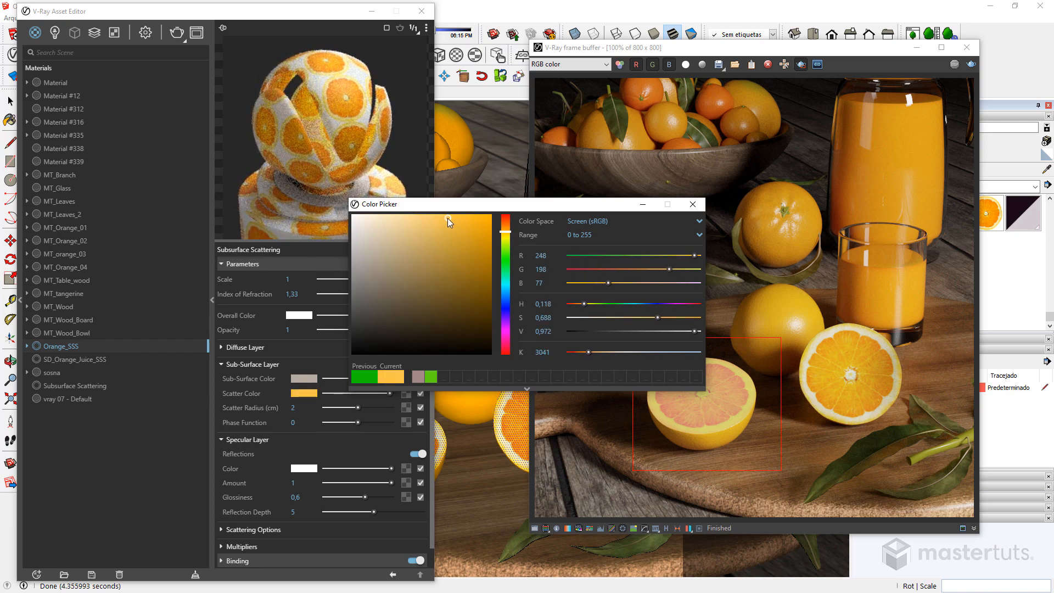
{"action": "left_click", "coordinate": [691, 207]}
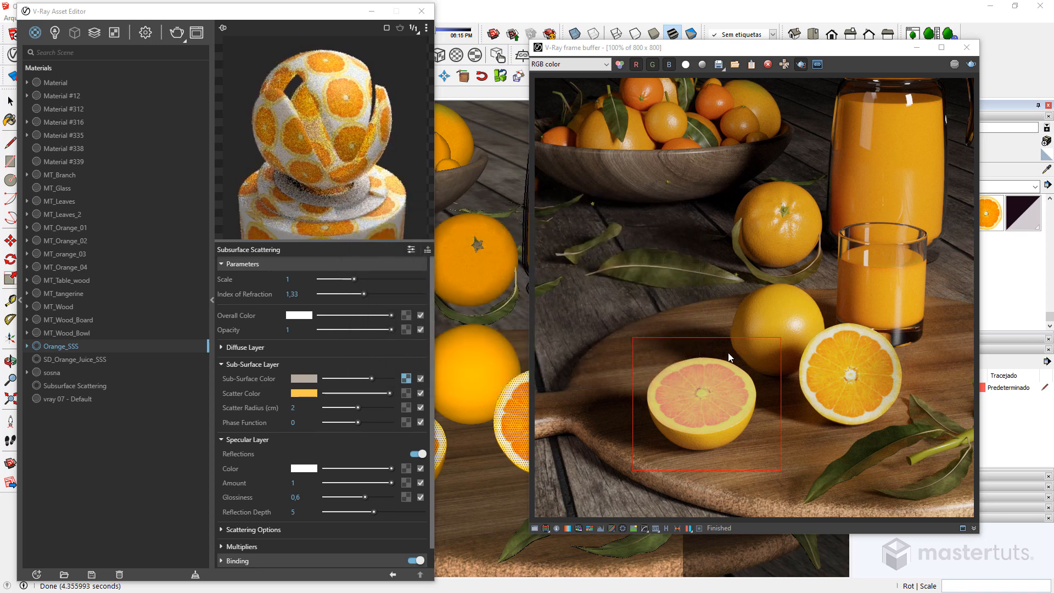
{"action": "left_click", "coordinate": [801, 64]}
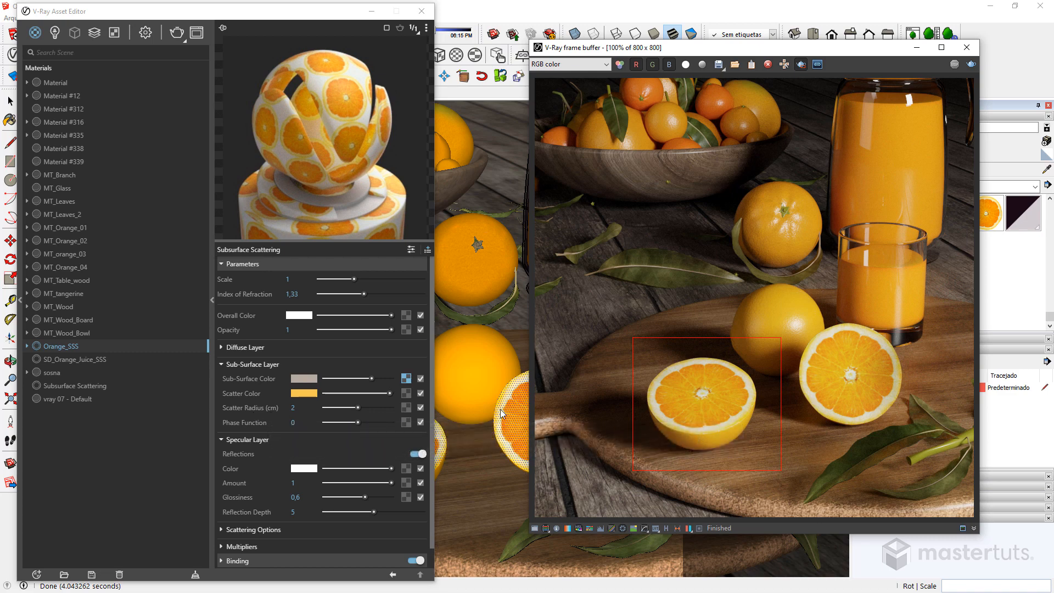
Step: Try a Scatter Radius of 10 cm on Orange_SSS and render the region around the half orange
{"action": "left_click", "coordinate": [293, 407]}
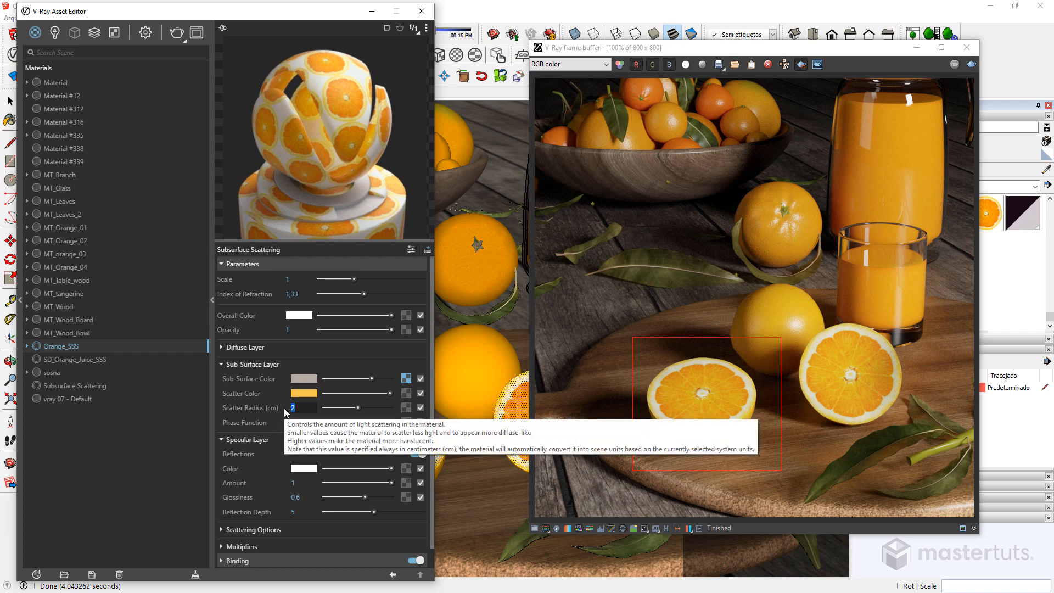
{"action": "type", "text": "10"}
{"action": "key", "text": "Return"}
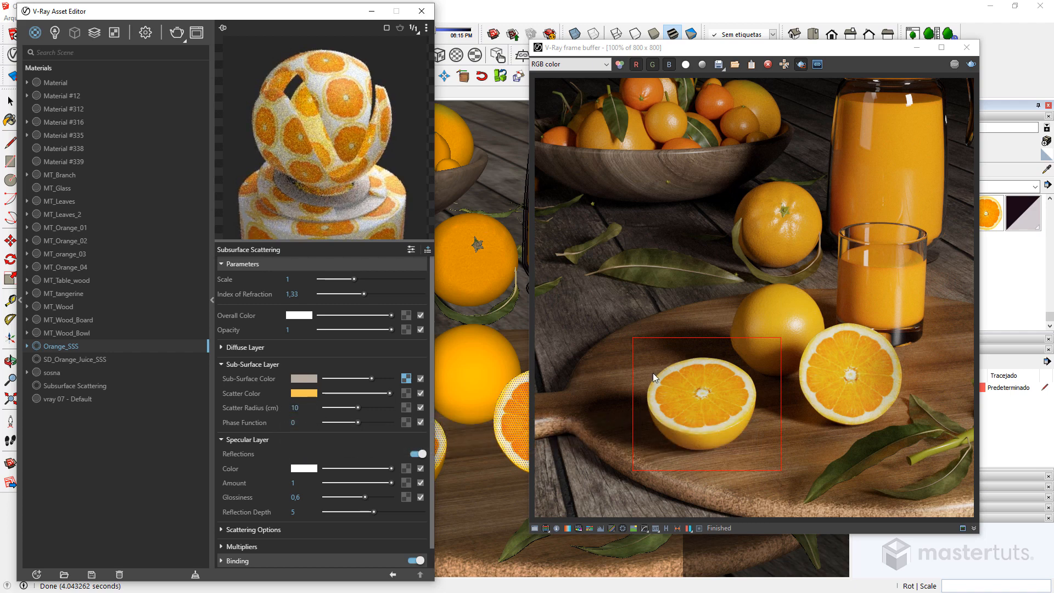
{"action": "left_click", "coordinate": [970, 64]}
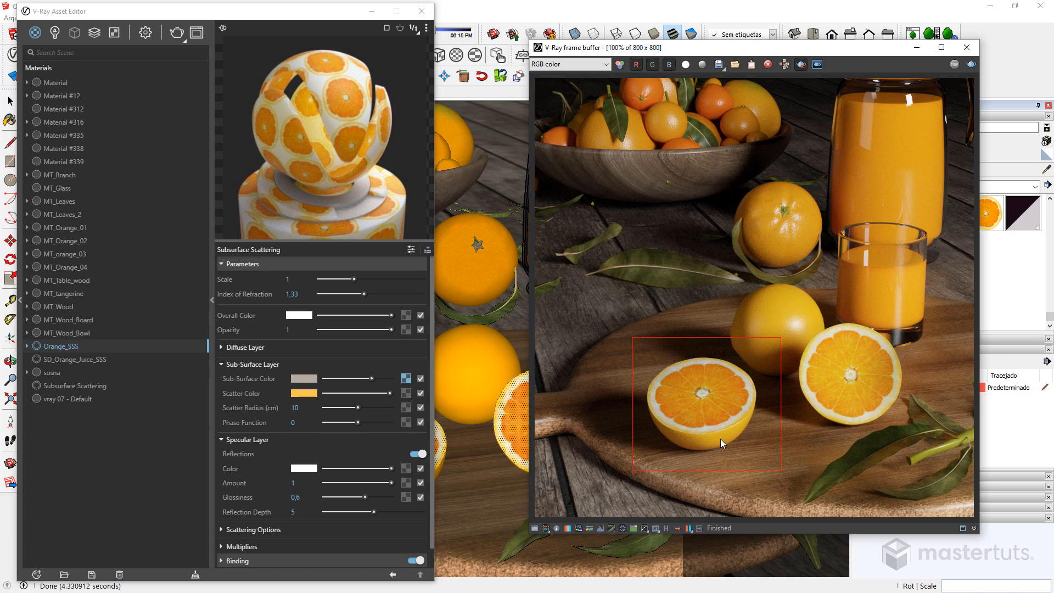
Step: Try different Phase Function values on Orange_SSS, including -1 and 0,4, settle on 0,5, and render the half orange's region
{"action": "left_click", "coordinate": [358, 424]}
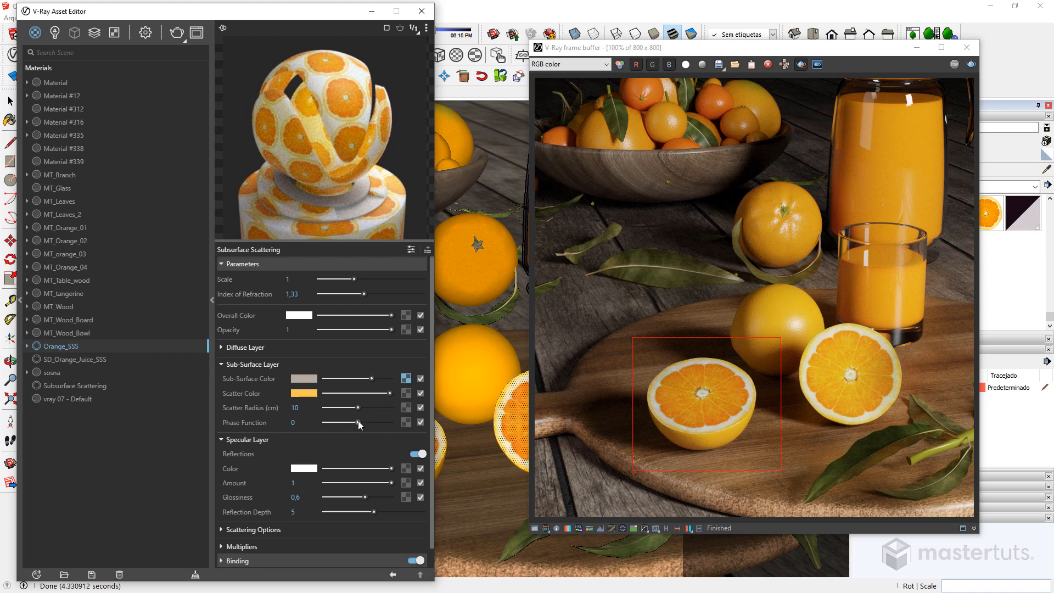
{"action": "left_click_drag", "start_coordinate": [358, 421], "coordinate": [342, 422]}
{"action": "left_click_drag", "start_coordinate": [342, 423], "coordinate": [370, 422]}
{"action": "left_click_drag", "start_coordinate": [370, 422], "coordinate": [374, 421]}
{"action": "left_click_drag", "start_coordinate": [374, 421], "coordinate": [323, 423]}
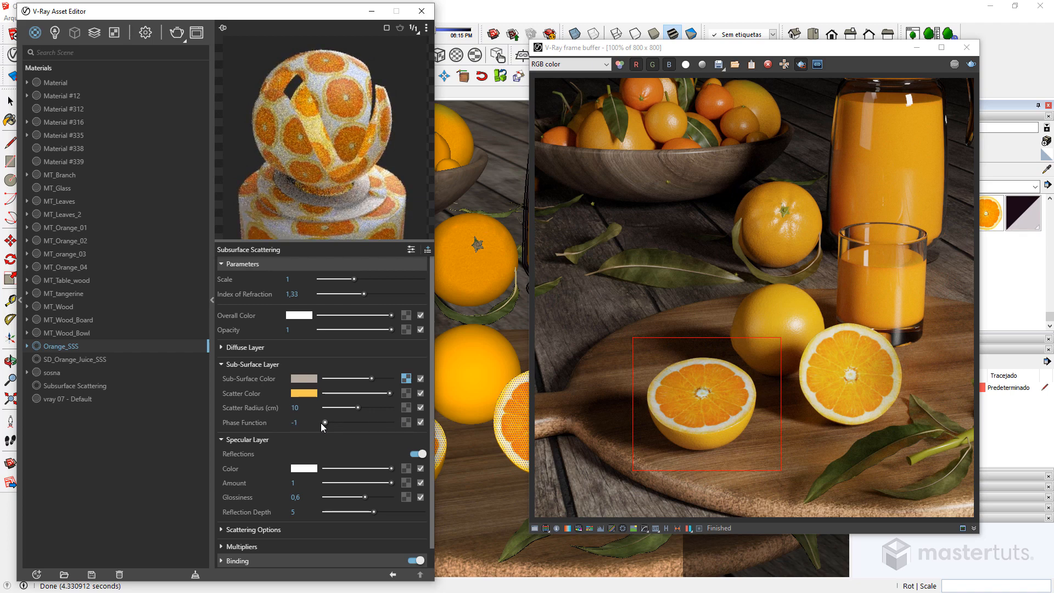
{"action": "left_click_drag", "start_coordinate": [325, 422], "coordinate": [358, 422]}
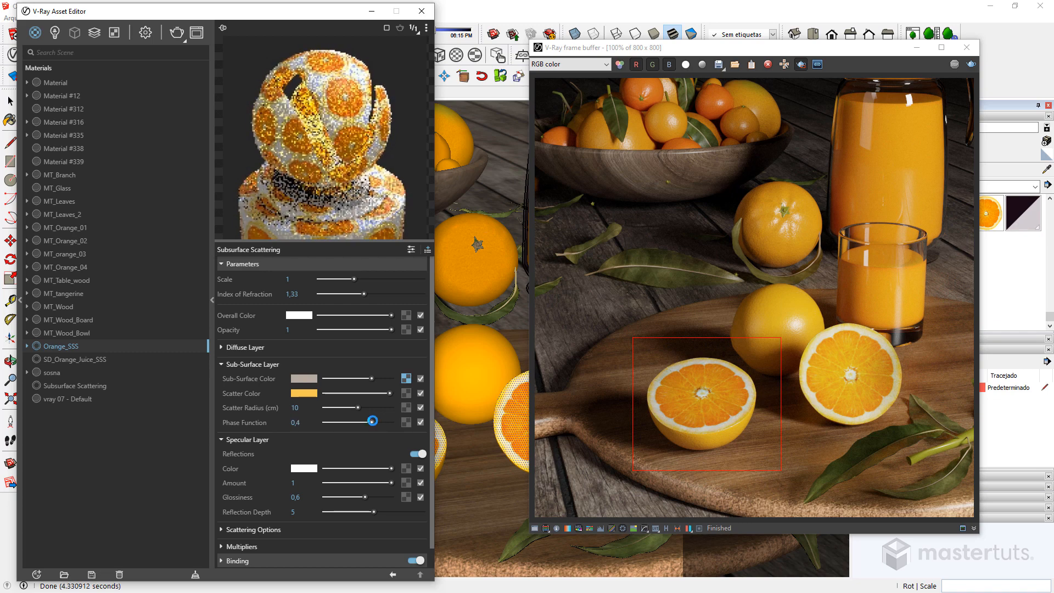
{"action": "left_click_drag", "start_coordinate": [373, 420], "coordinate": [378, 420]}
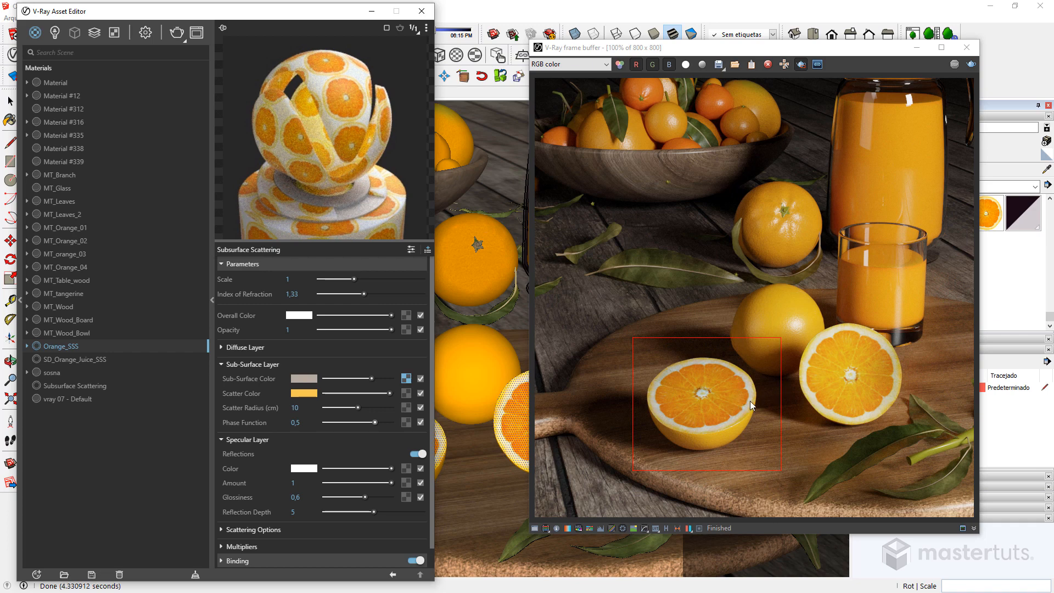
{"action": "left_click", "coordinate": [972, 64]}
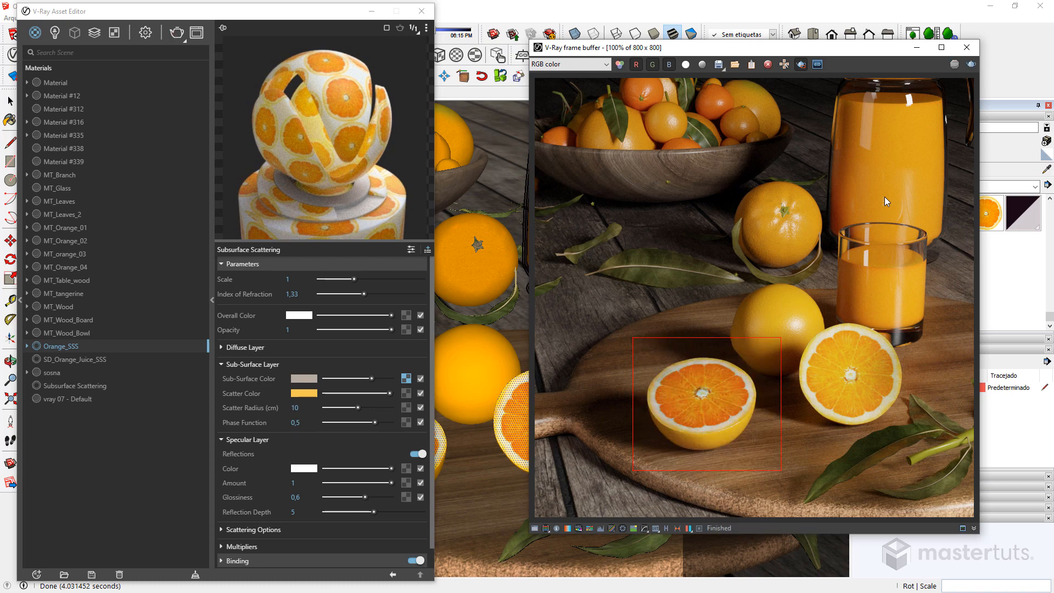
Step: View the subsurface scattering render element in the frame buffer and switch back to the RGB color channel
{"action": "left_click", "coordinate": [593, 64]}
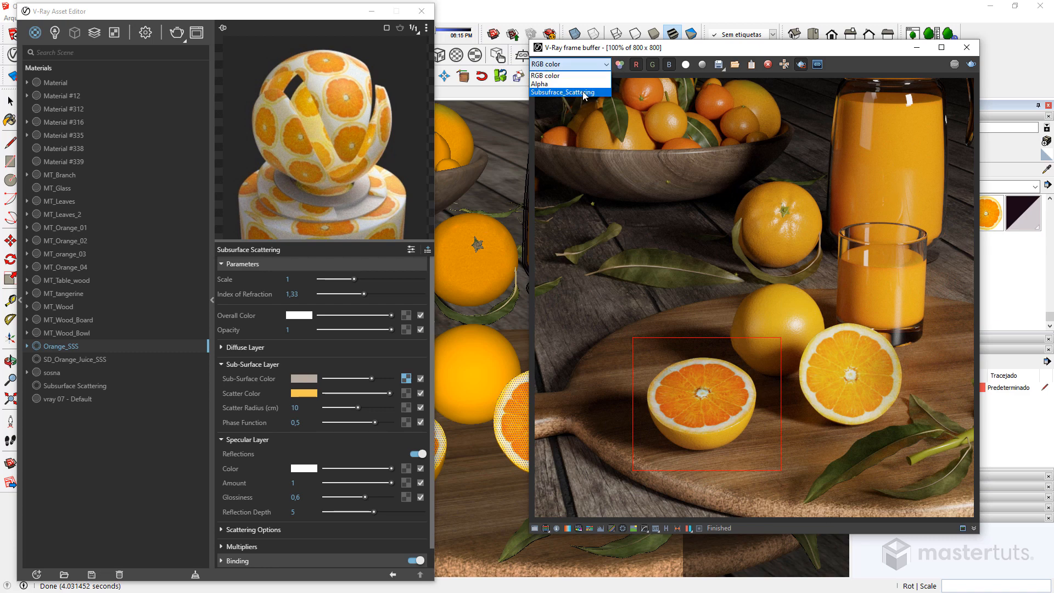
{"action": "left_click", "coordinate": [591, 92]}
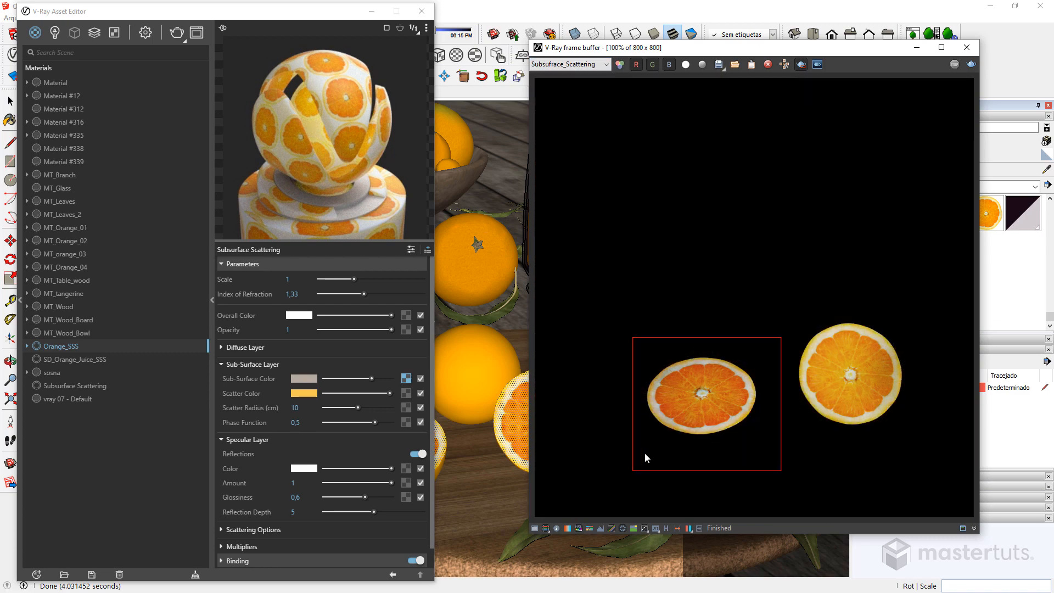
{"action": "left_click", "coordinate": [566, 64]}
{"action": "left_click", "coordinate": [551, 74]}
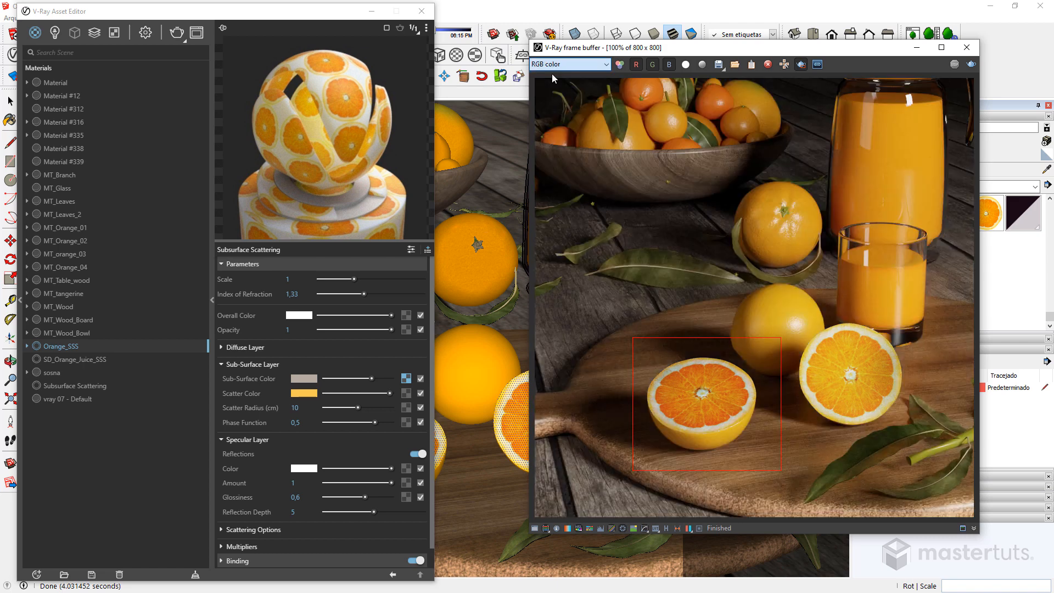
Step: Set the Scatter Radius of Orange_SSS to 3 cm
{"action": "double_click", "coordinate": [295, 407]}
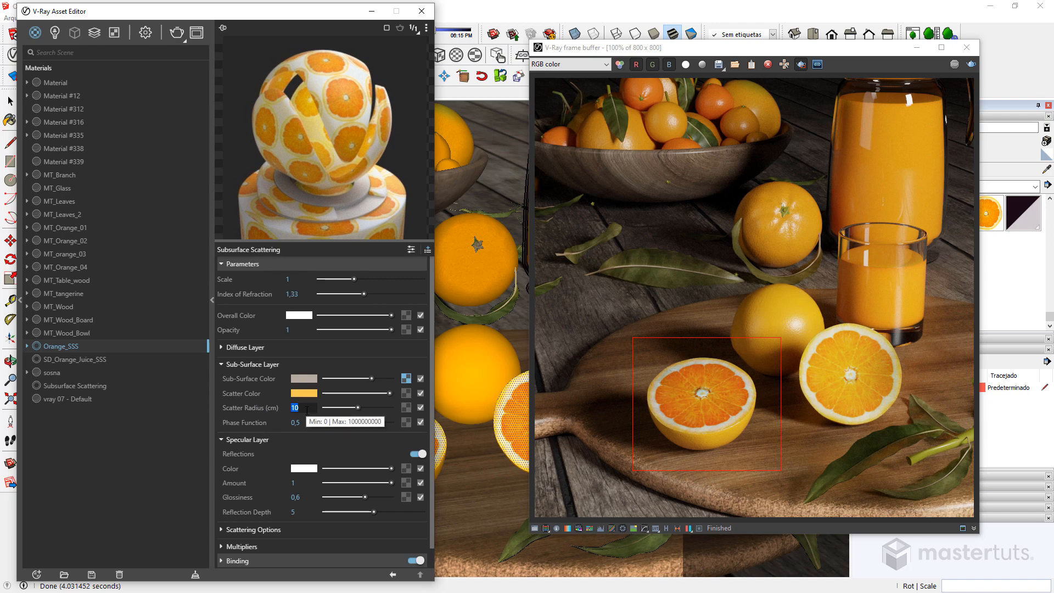
{"action": "type", "text": "3"}
{"action": "key", "text": "Return"}
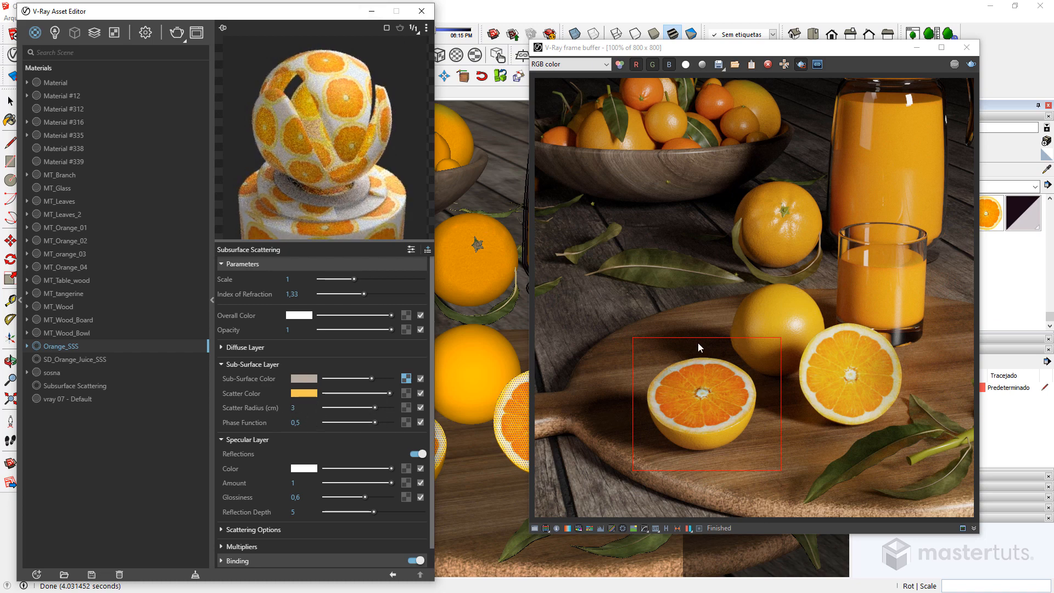
Step: Set the Phase Function to 0,7 and render a narrower region covering only one side of the half orange to compare both halves
{"action": "left_click_drag", "start_coordinate": [640, 337], "coordinate": [703, 470]}
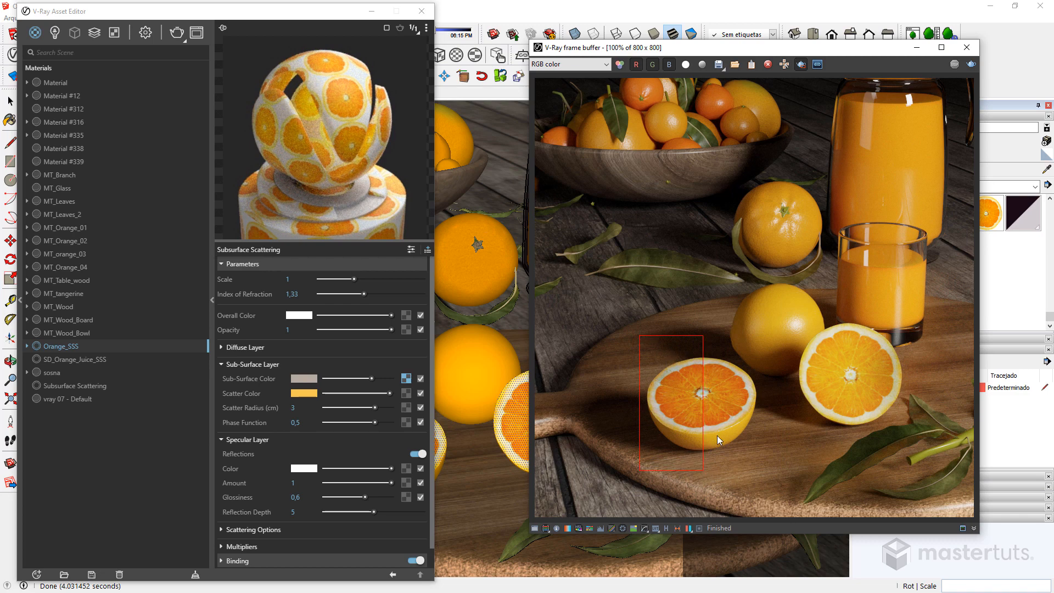
{"action": "double_click", "coordinate": [311, 421]}
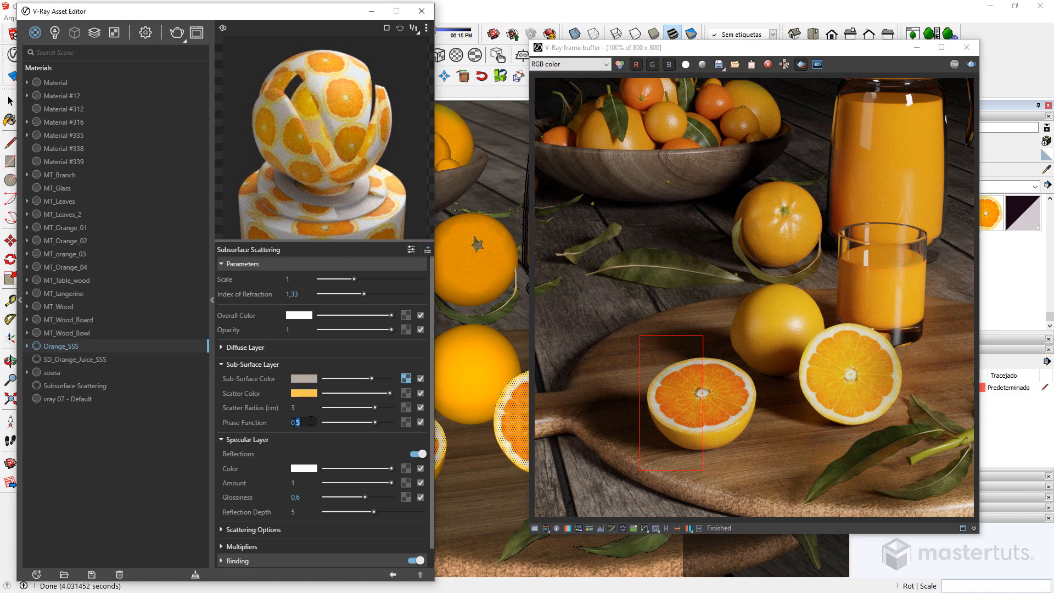
{"action": "type", "text": "7"}
{"action": "left_click", "coordinate": [969, 66]}
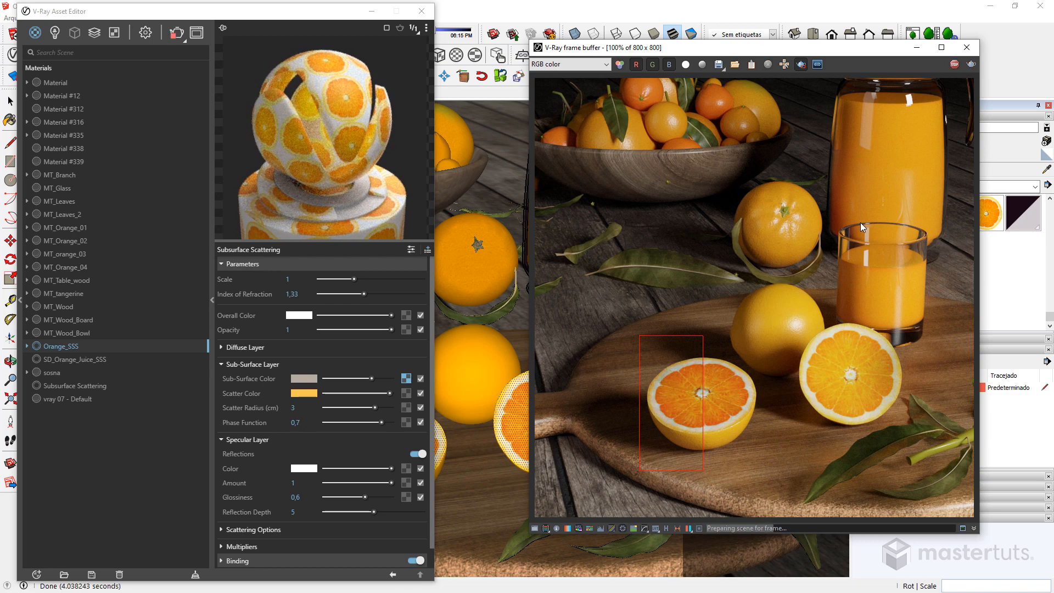
{"action": "scroll", "coordinate": [677, 404], "scroll_direction": "up", "scroll_amount": 1}
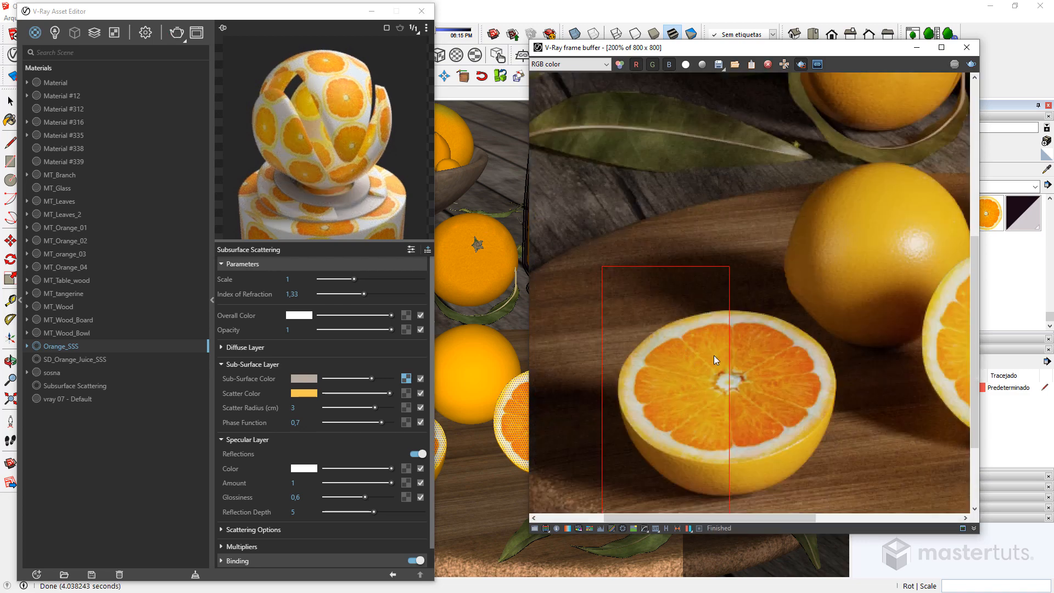
{"action": "scroll", "coordinate": [700, 366], "scroll_direction": "down", "scroll_amount": 1}
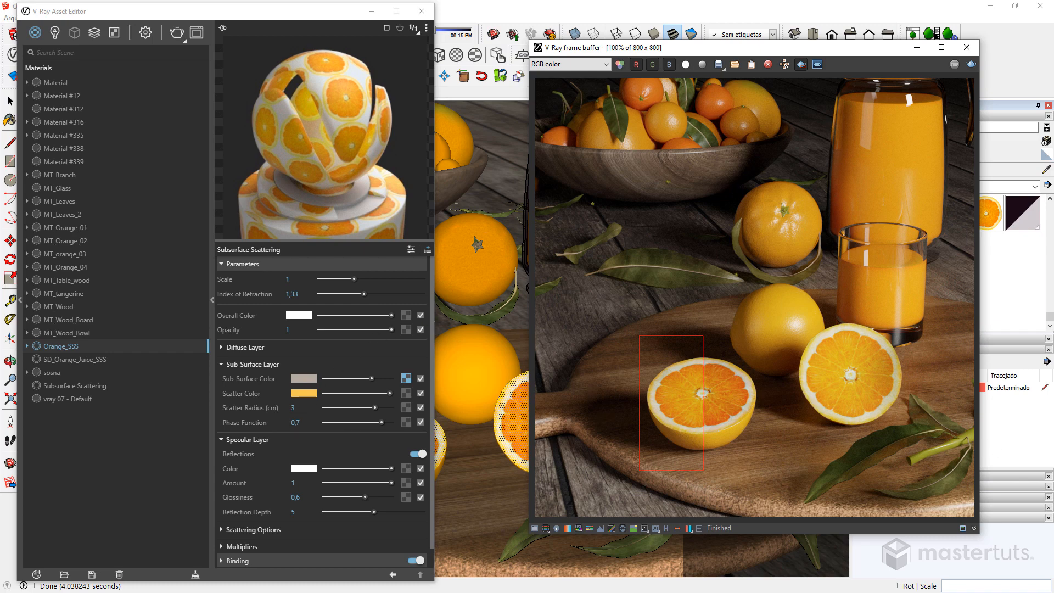
Step: Switch to the maps folder and assign Arch51_03_orange_01_reflect.jpg as the Glossiness texture of Orange_SSS
{"action": "key", "text": "alt+Tab"}
{"action": "left_click", "coordinate": [706, 172]}
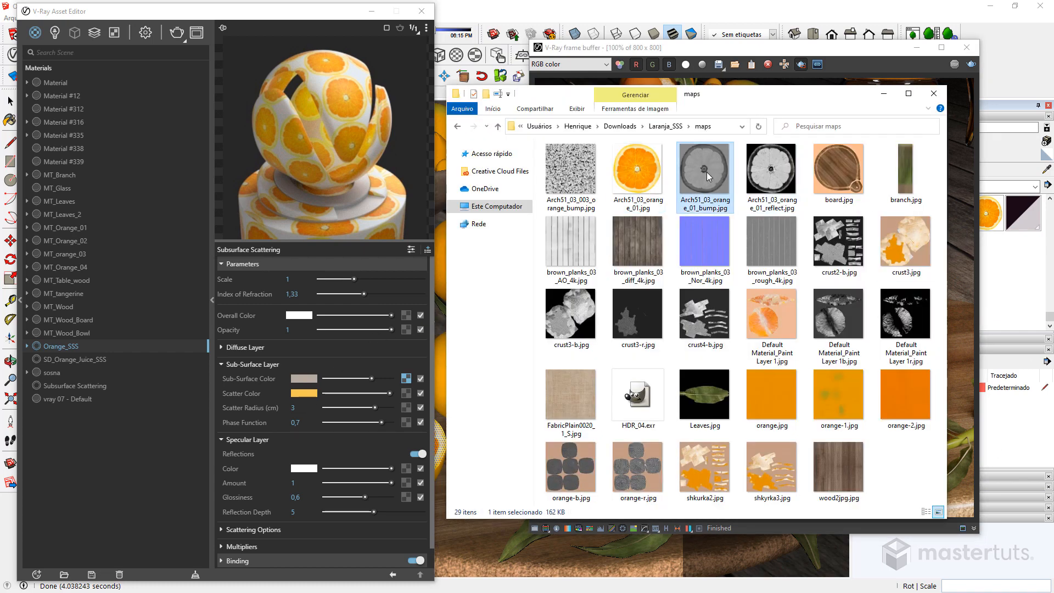
{"action": "left_click", "coordinate": [768, 175]}
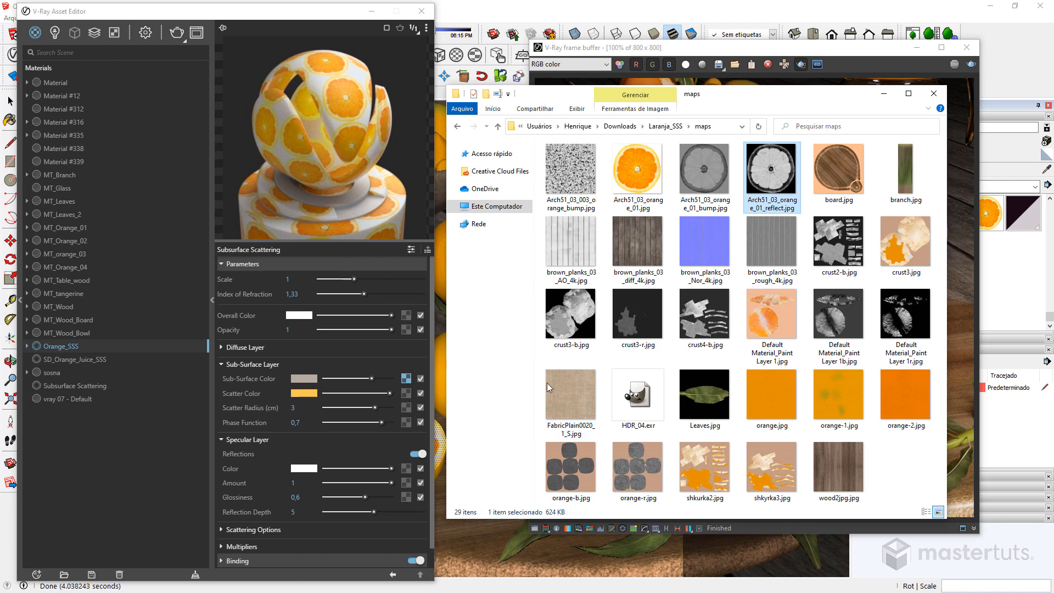
{"action": "left_click_drag", "start_coordinate": [782, 170], "coordinate": [405, 498]}
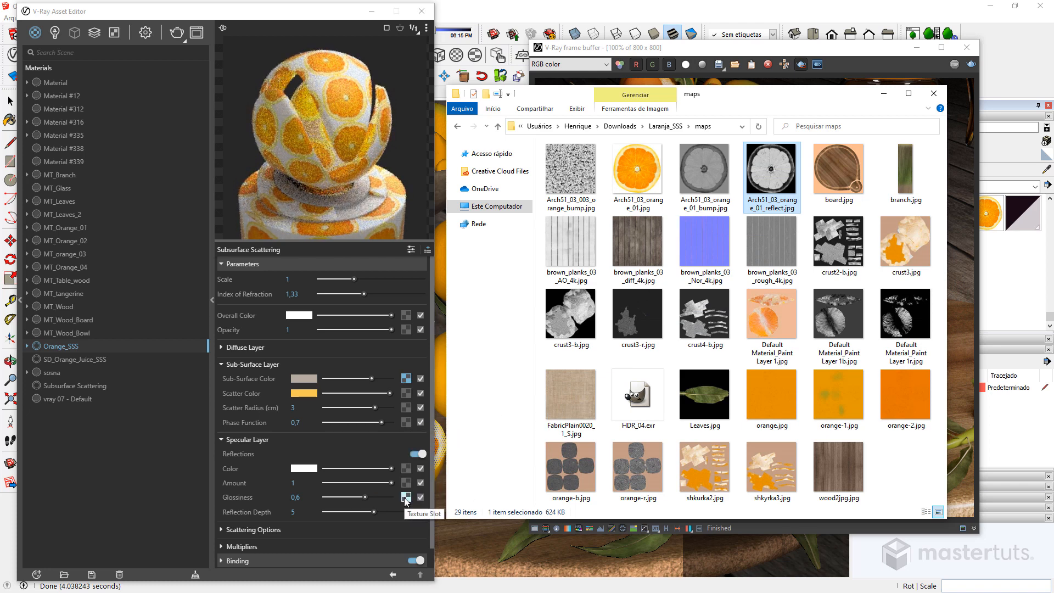
Step: Set the glossiness bitmap's color space to Rendering Space (Linear) and return to the Orange_SSS parameters
{"action": "left_click", "coordinate": [405, 497]}
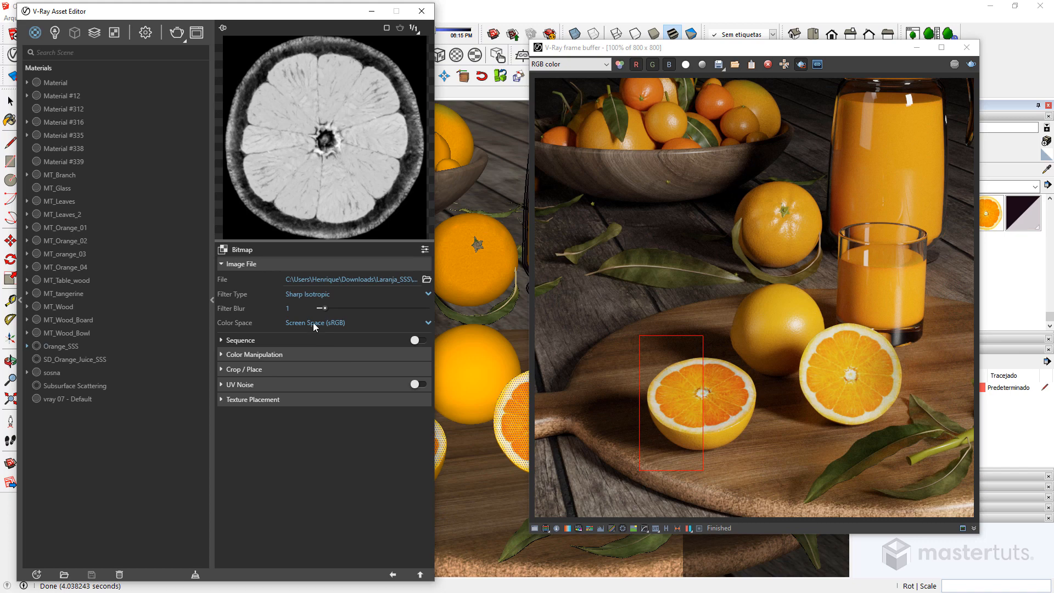
{"action": "left_click", "coordinate": [316, 324]}
{"action": "left_click", "coordinate": [316, 354]}
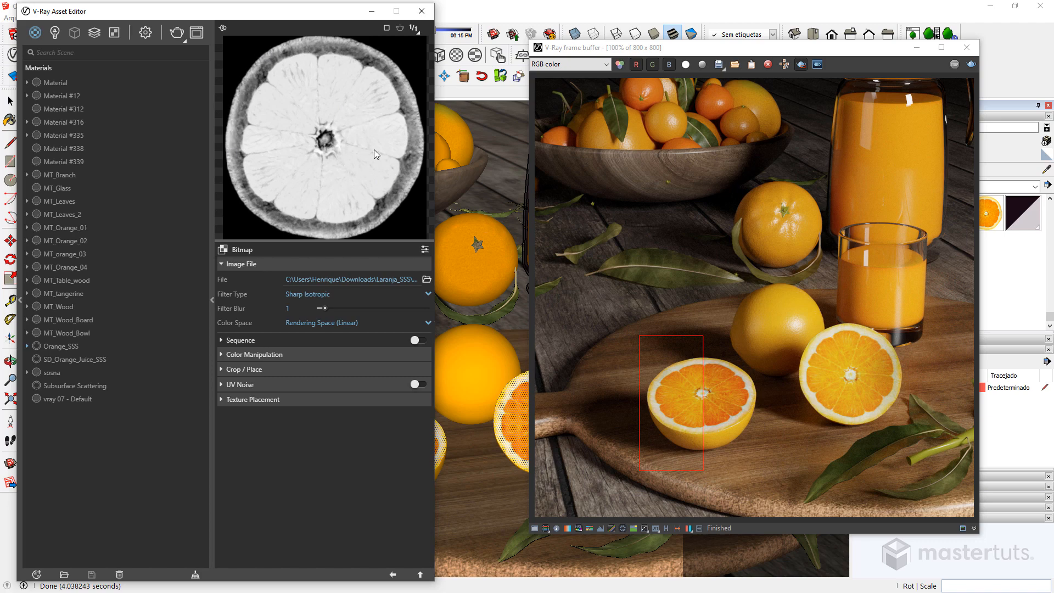
{"action": "left_click", "coordinate": [392, 574]}
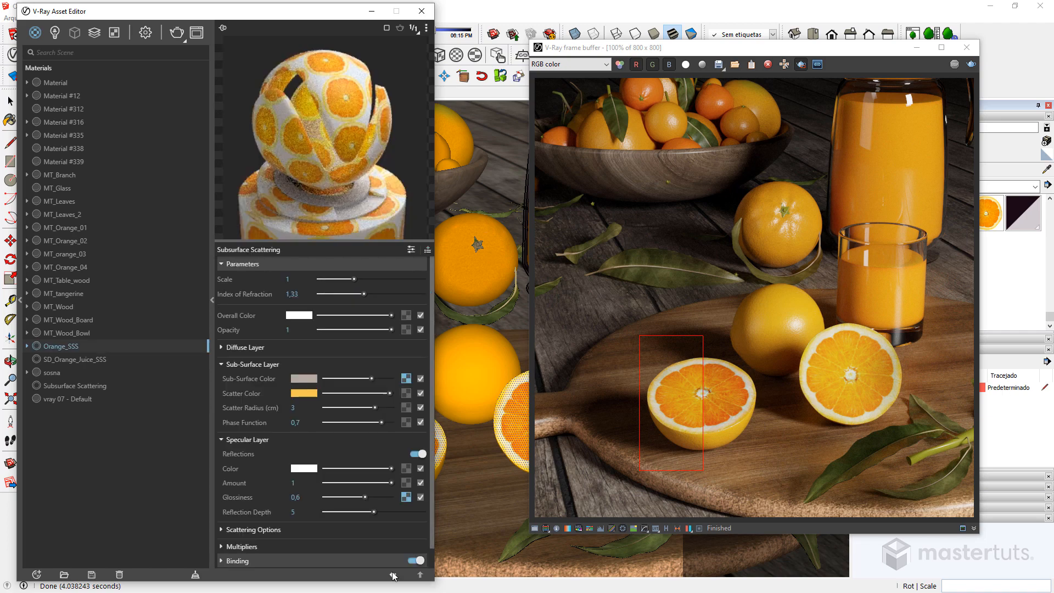
Step: Render the region over one side of the half orange and examine its reflections up close
{"action": "left_click", "coordinate": [970, 65]}
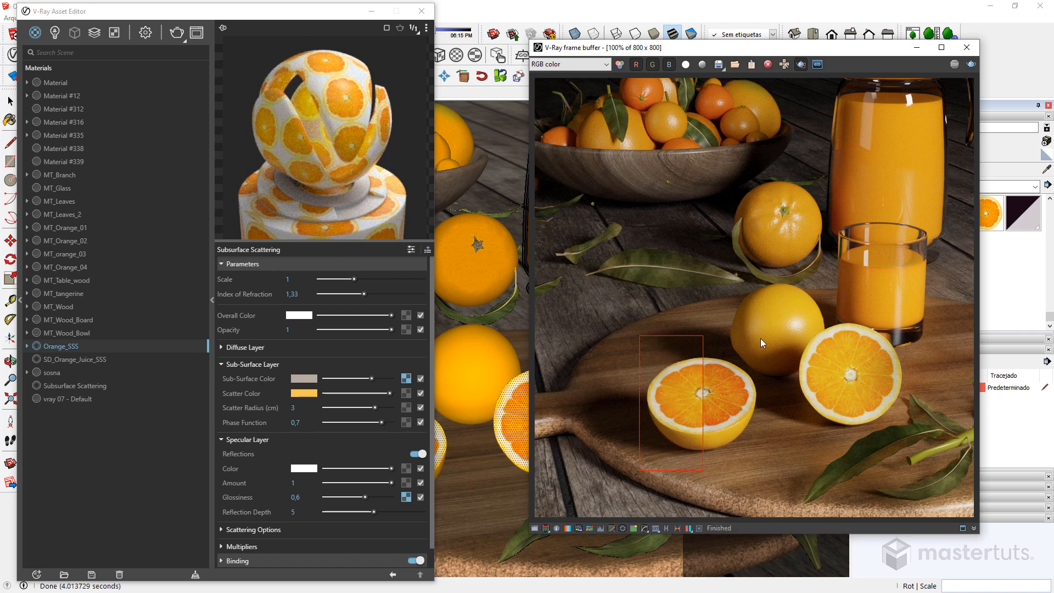
{"action": "scroll", "coordinate": [681, 396], "scroll_direction": "up", "scroll_amount": 1}
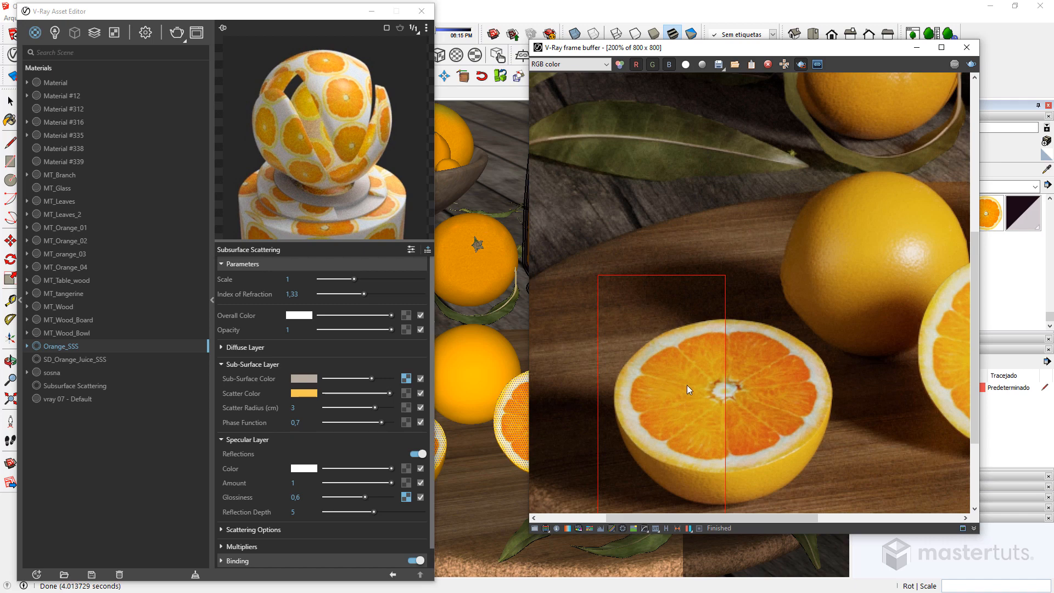
{"action": "scroll", "coordinate": [670, 391], "scroll_direction": "down", "scroll_amount": 2}
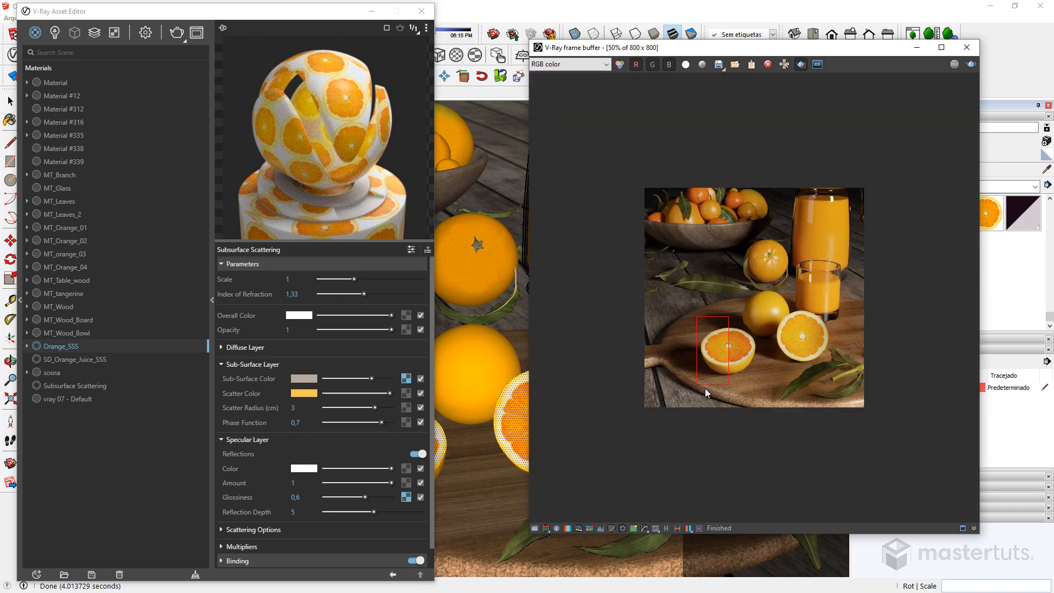
{"action": "scroll", "coordinate": [705, 388], "scroll_direction": "up", "scroll_amount": 1}
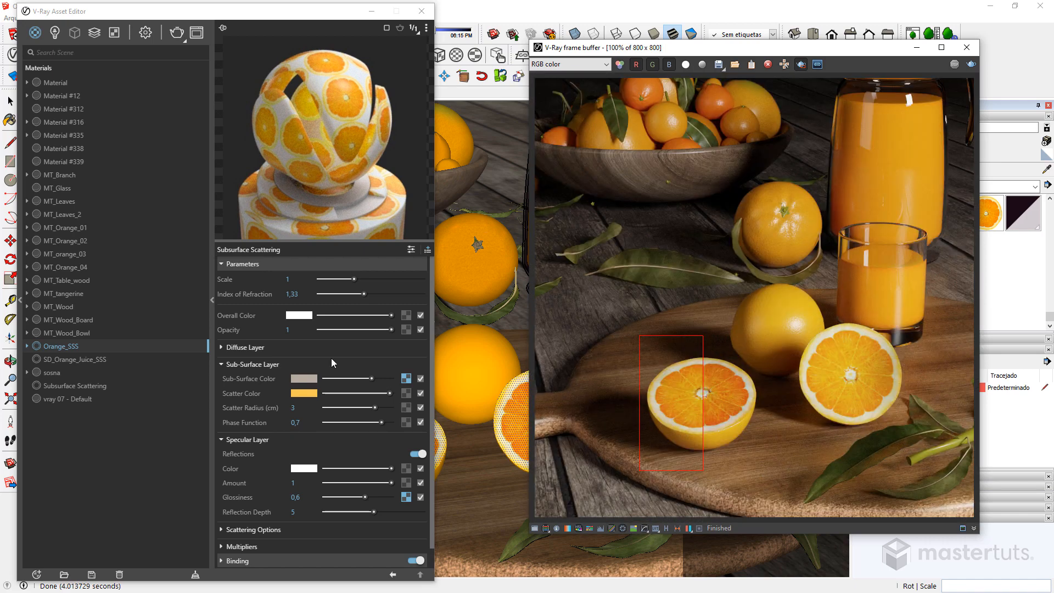
{"action": "scroll", "coordinate": [348, 390], "scroll_direction": "down", "scroll_amount": 1}
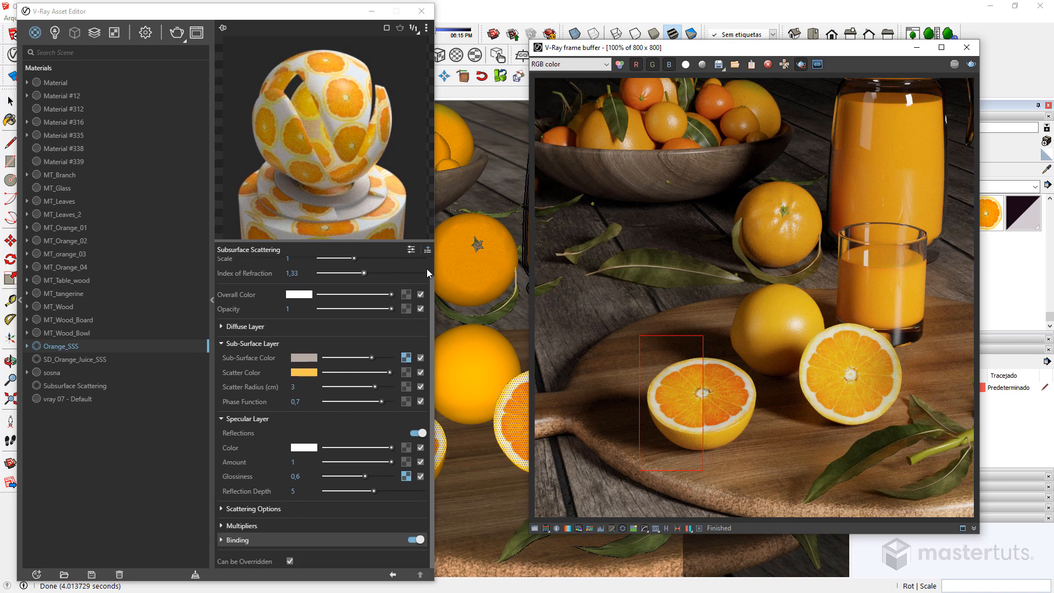
Step: Add a Bump attribute to Orange_SSS and assign Arch51_03_orange_01_bump.jpg as its bump map
{"action": "left_click", "coordinate": [428, 250]}
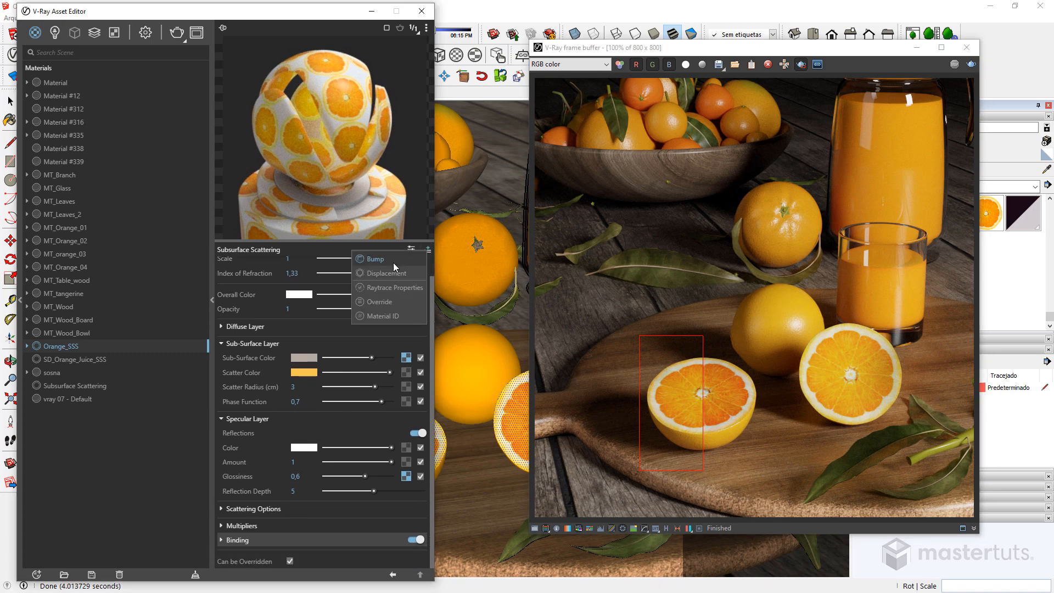
{"action": "left_click", "coordinate": [382, 259]}
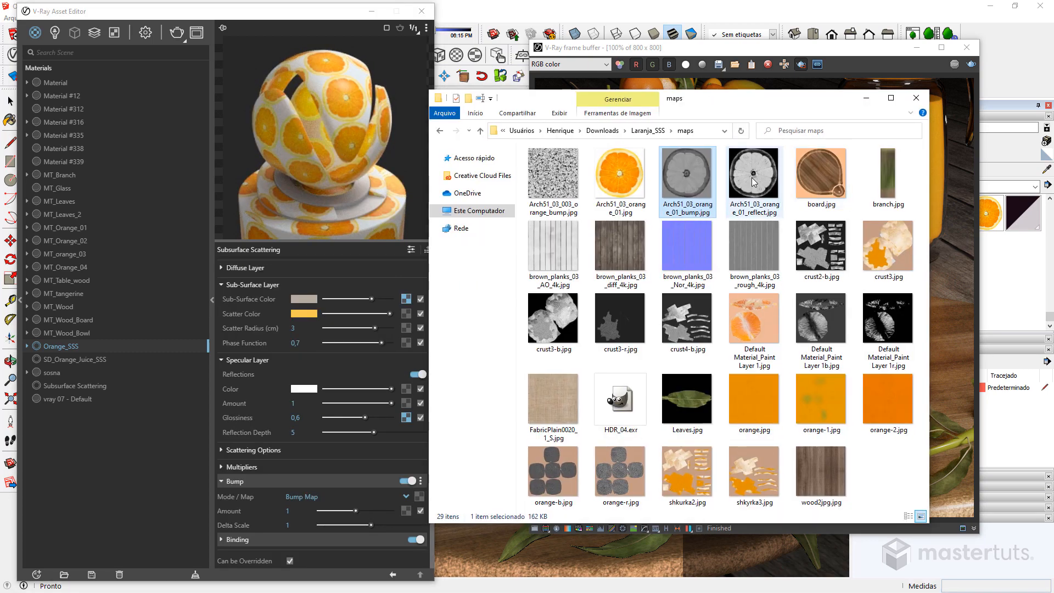
{"action": "left_click_drag", "start_coordinate": [687, 175], "coordinate": [421, 504]}
Step: Set the bump bitmap's color space to Rendering Space (Linear) and return to the Orange_SSS parameters
{"action": "left_click", "coordinate": [418, 497]}
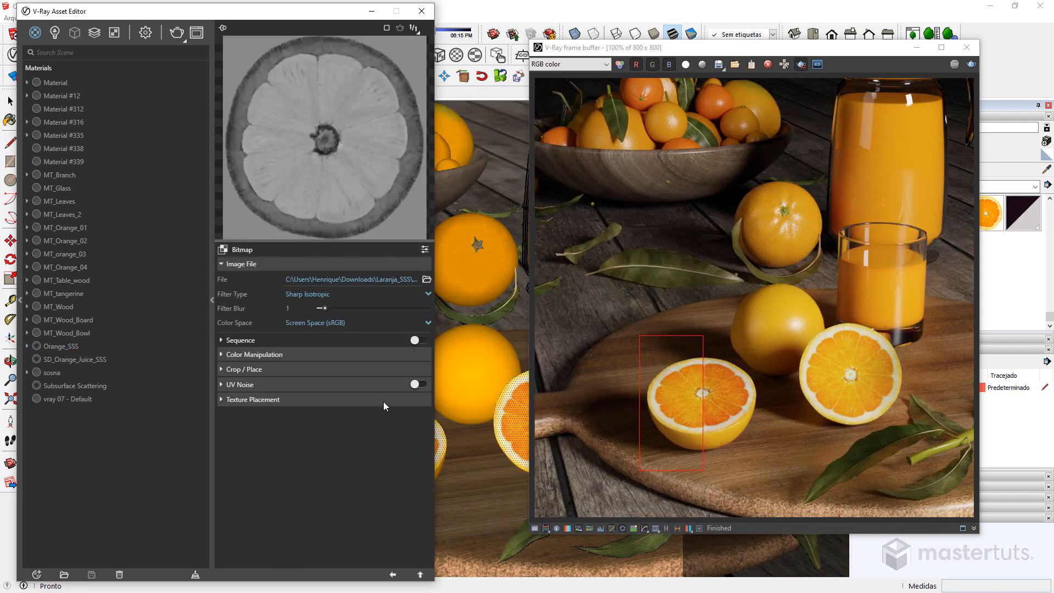
{"action": "left_click", "coordinate": [305, 325]}
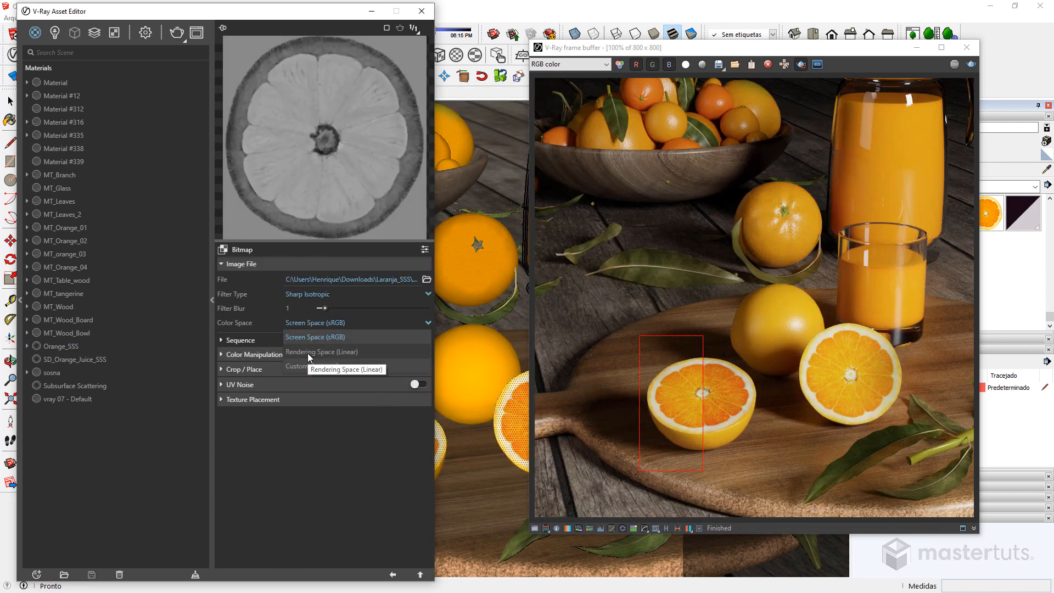
{"action": "left_click", "coordinate": [309, 354]}
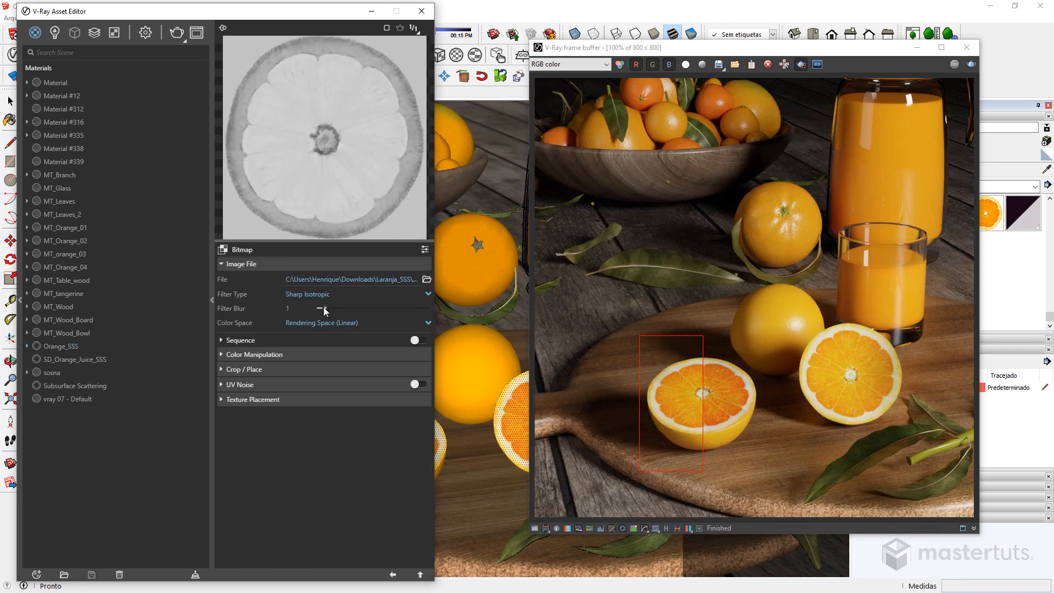
{"action": "left_click", "coordinate": [392, 574]}
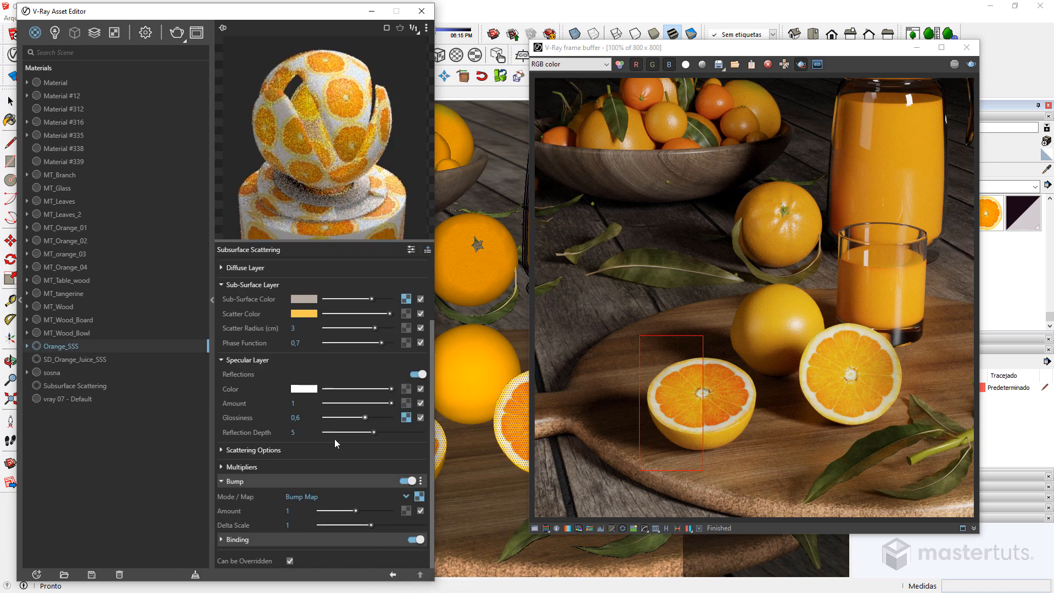
Step: Try a Bump Amount of ,1 and render the region over one side of the half orange to inspect the relief
{"action": "left_click_drag", "start_coordinate": [298, 509], "coordinate": [253, 510]}
{"action": "type", "text": ","}
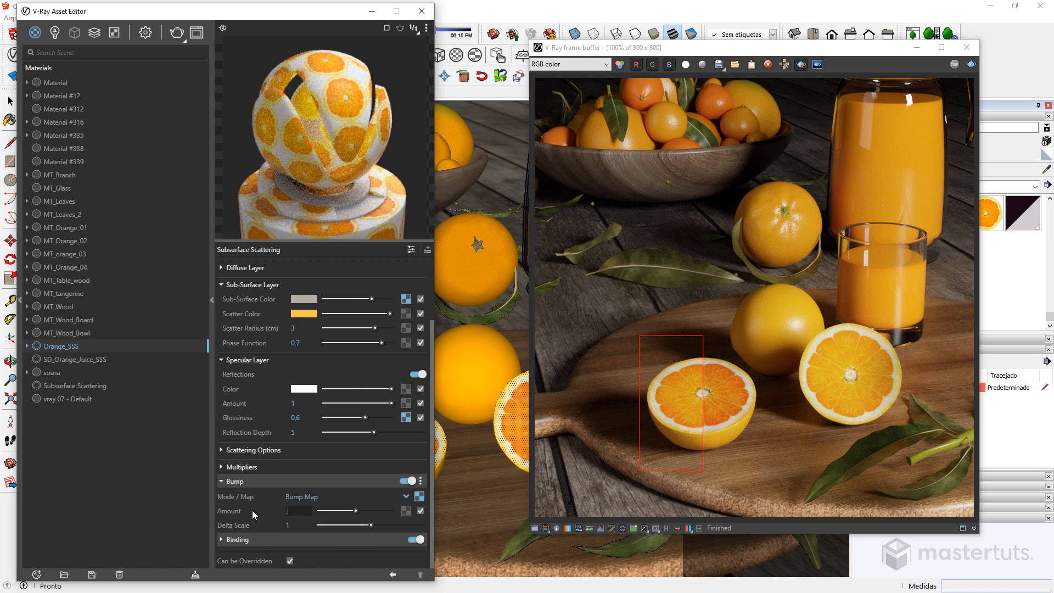
{"action": "type", "text": "1"}
{"action": "key", "text": "Return"}
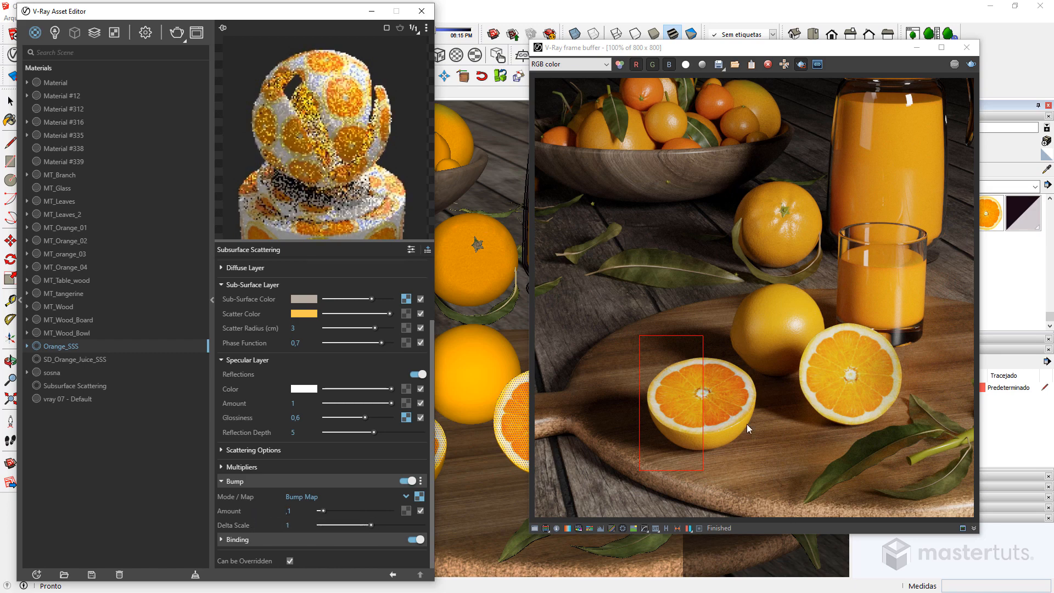
{"action": "left_click", "coordinate": [970, 66]}
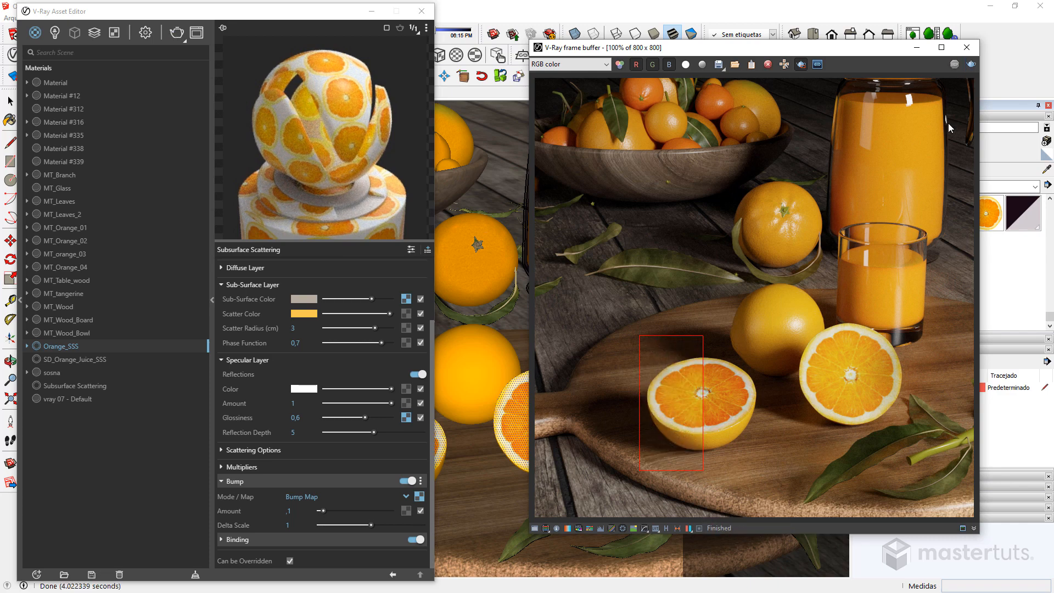
{"action": "scroll", "coordinate": [679, 400], "scroll_direction": "up", "scroll_amount": 2}
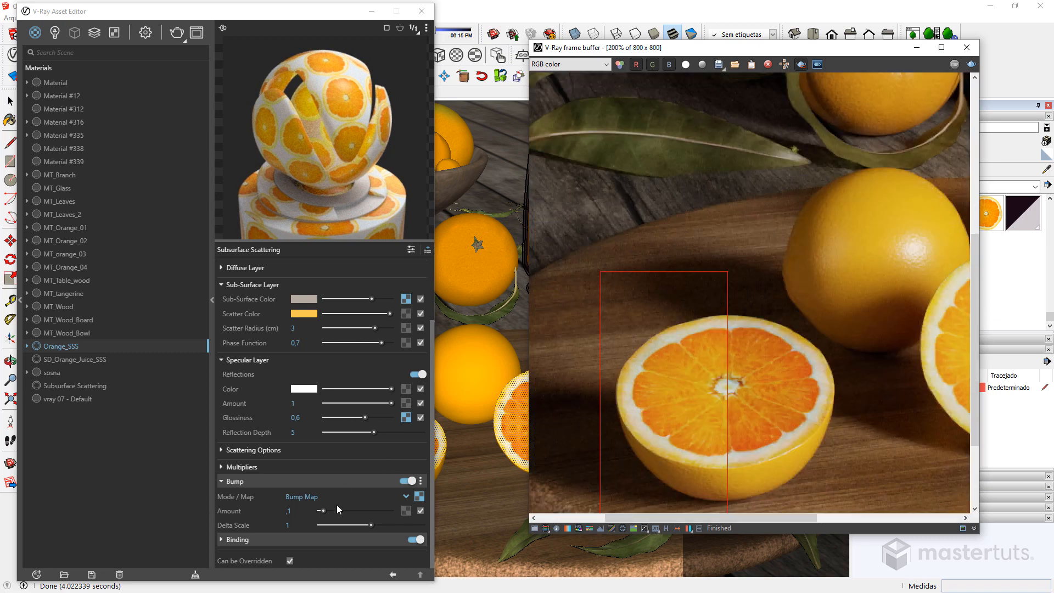
Step: Set the Bump Amount to 1 and render the same region over one side of the half orange
{"action": "left_click", "coordinate": [289, 511]}
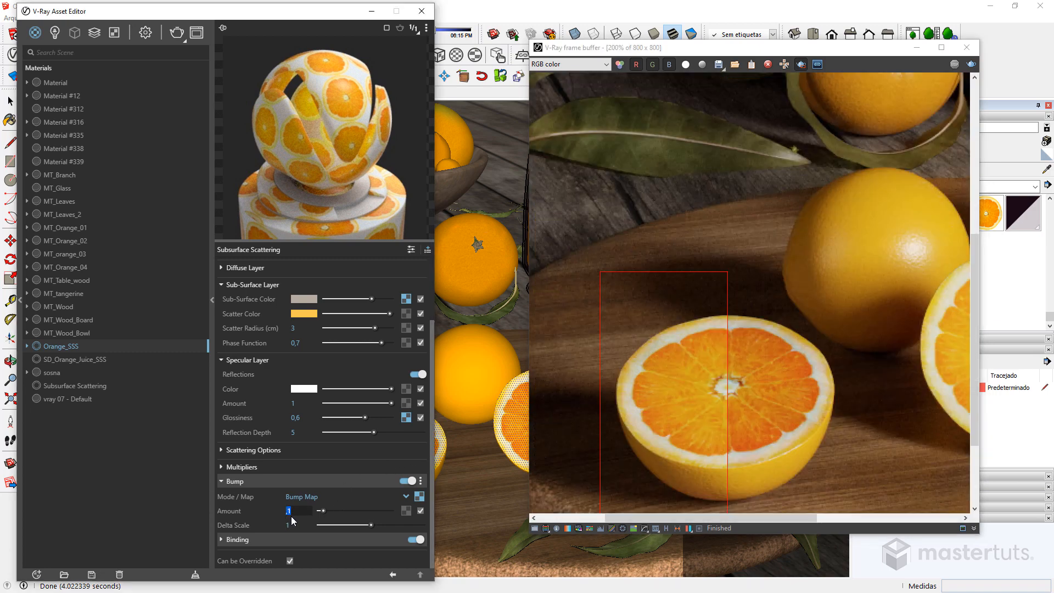
{"action": "type", "text": "1"}
{"action": "key", "text": "Return"}
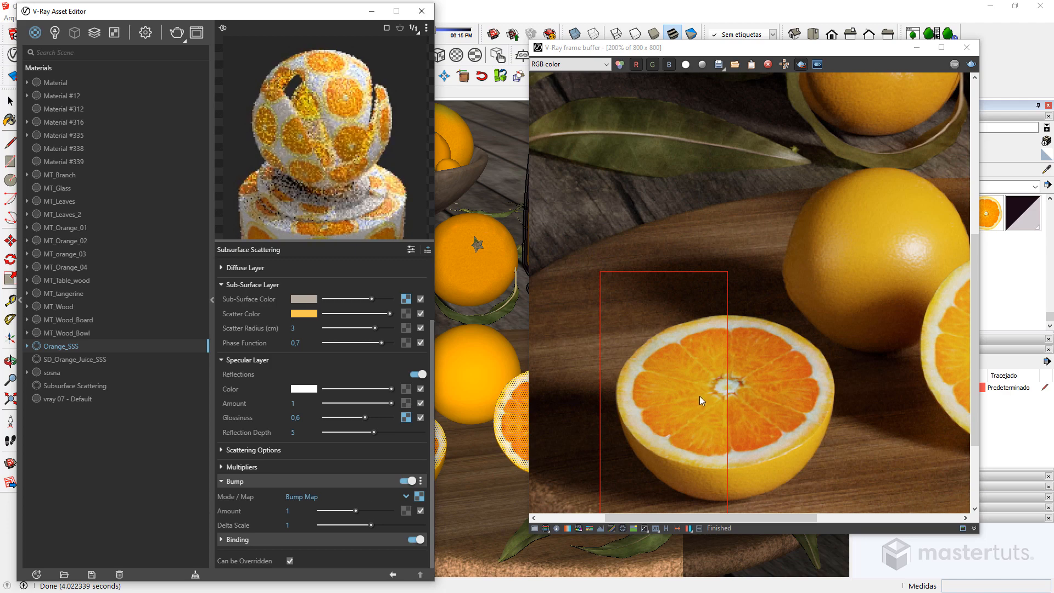
{"action": "left_click", "coordinate": [972, 64]}
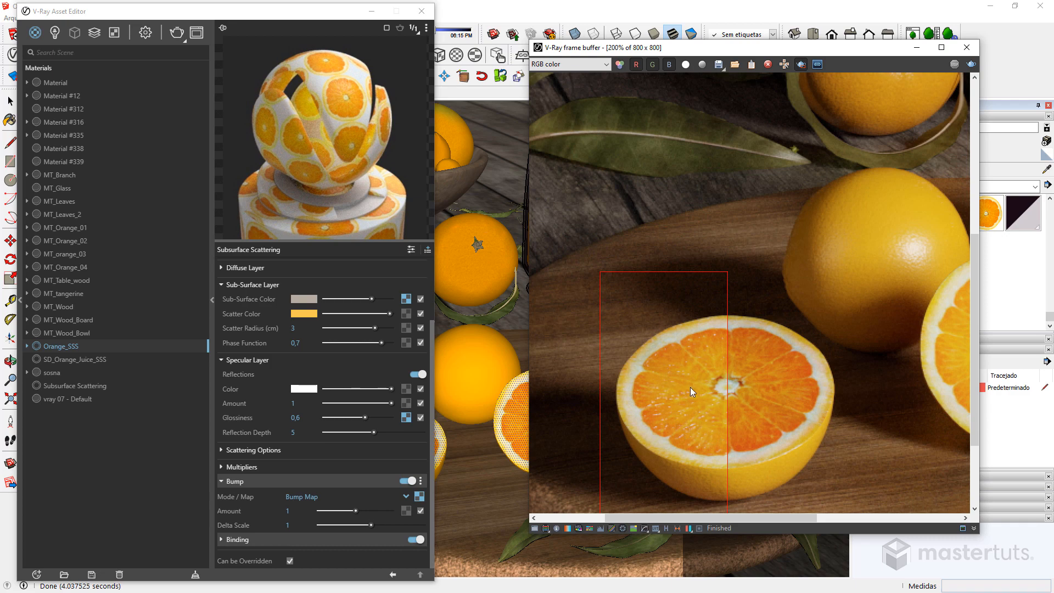
{"action": "scroll", "coordinate": [690, 387], "scroll_direction": "down", "scroll_amount": 1}
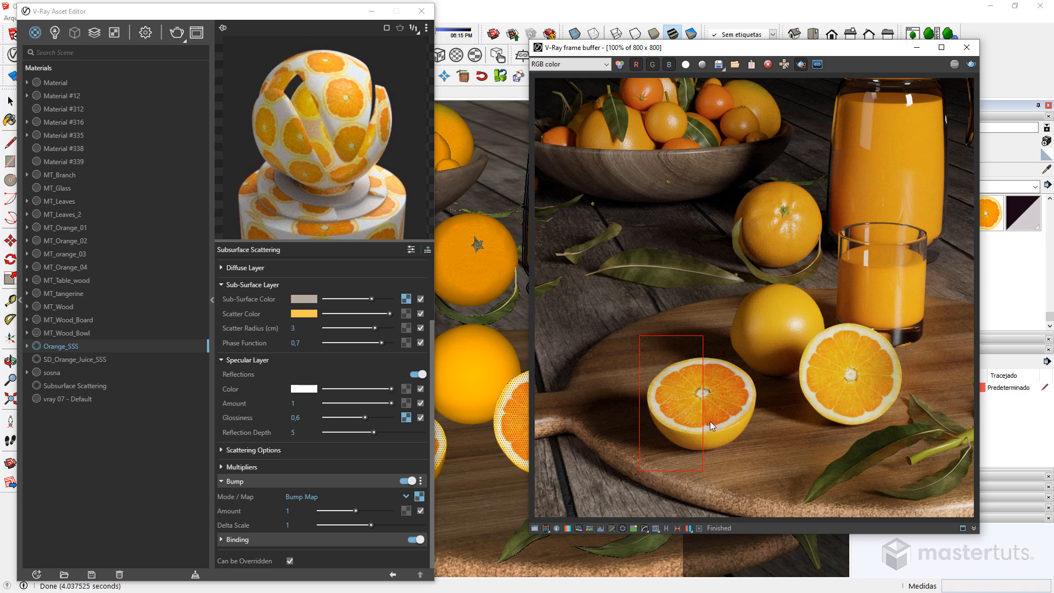
Step: Render a wider region covering both cut oranges and examine their bump detail up close
{"action": "left_click_drag", "start_coordinate": [631, 311], "coordinate": [913, 464]}
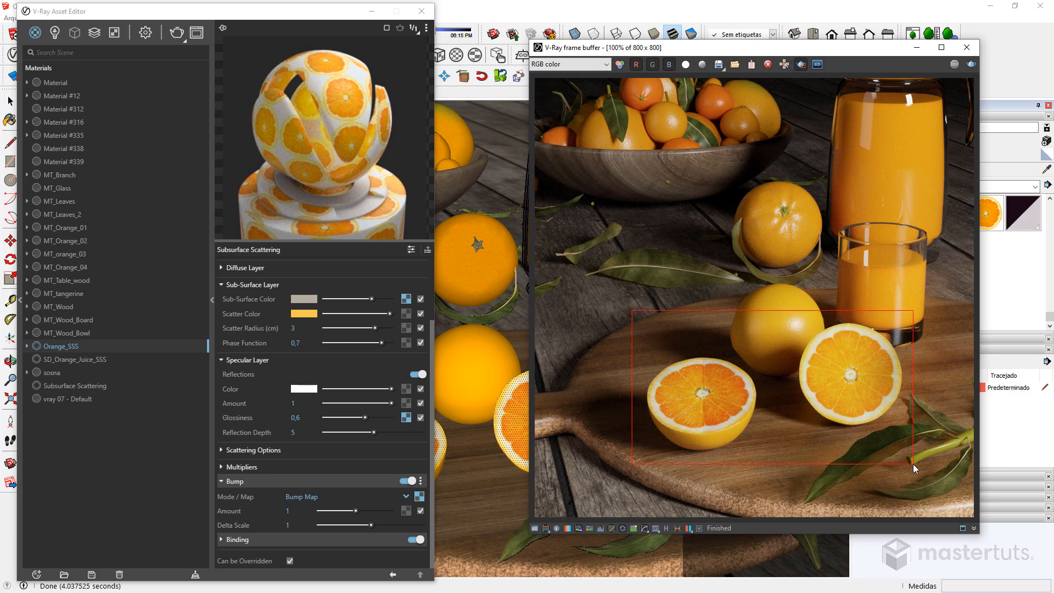
{"action": "left_click", "coordinate": [972, 64]}
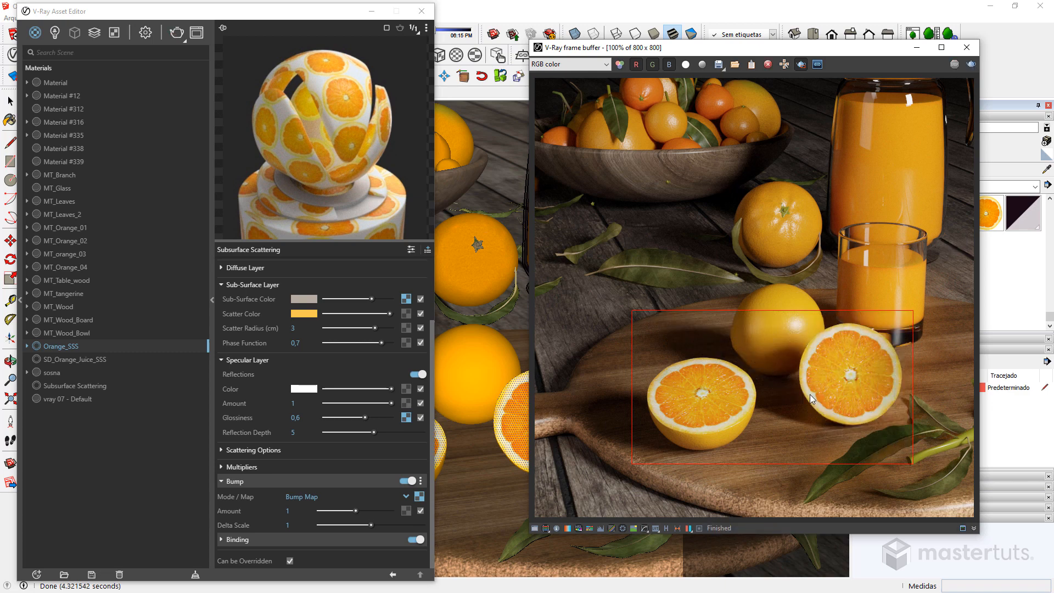
{"action": "scroll", "coordinate": [809, 394], "scroll_direction": "up", "scroll_amount": 1}
{"action": "middle_click_drag", "start_coordinate": [795, 371], "coordinate": [842, 282]}
{"action": "middle_click_drag", "start_coordinate": [779, 351], "coordinate": [752, 343]}
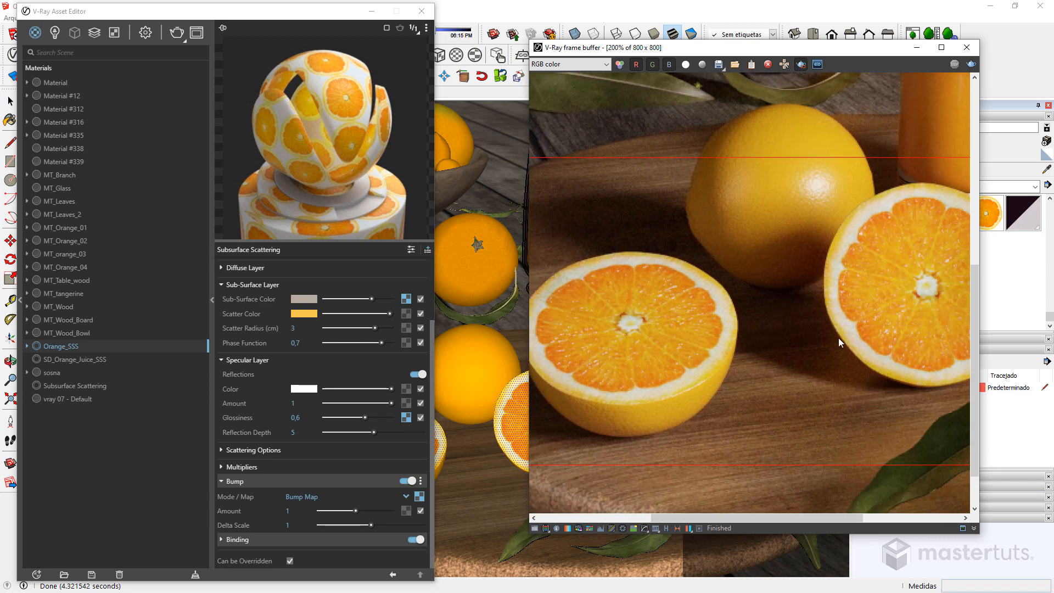
{"action": "scroll", "coordinate": [798, 364], "scroll_direction": "down", "scroll_amount": 1}
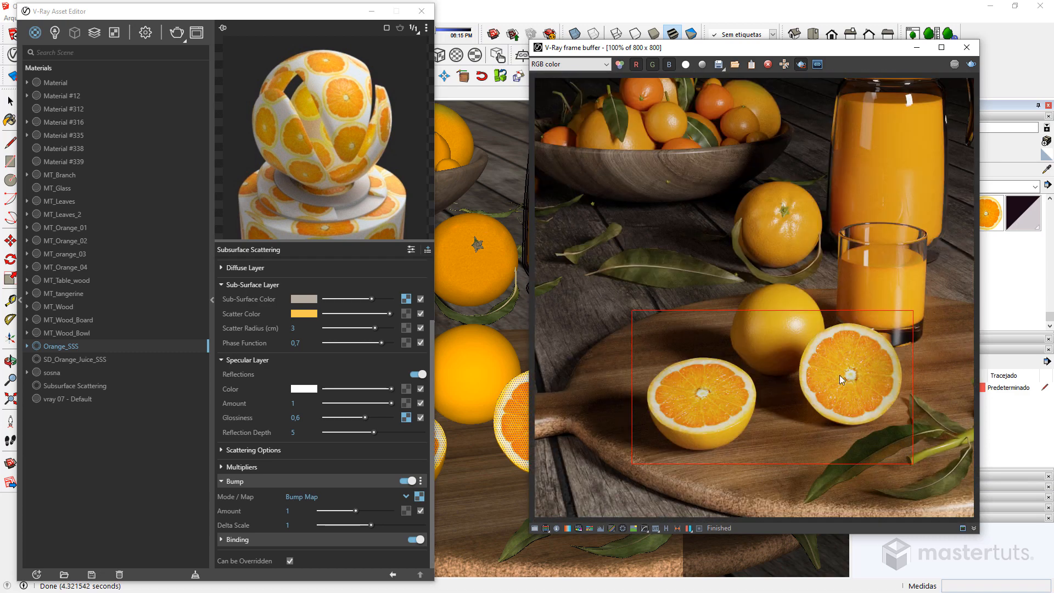